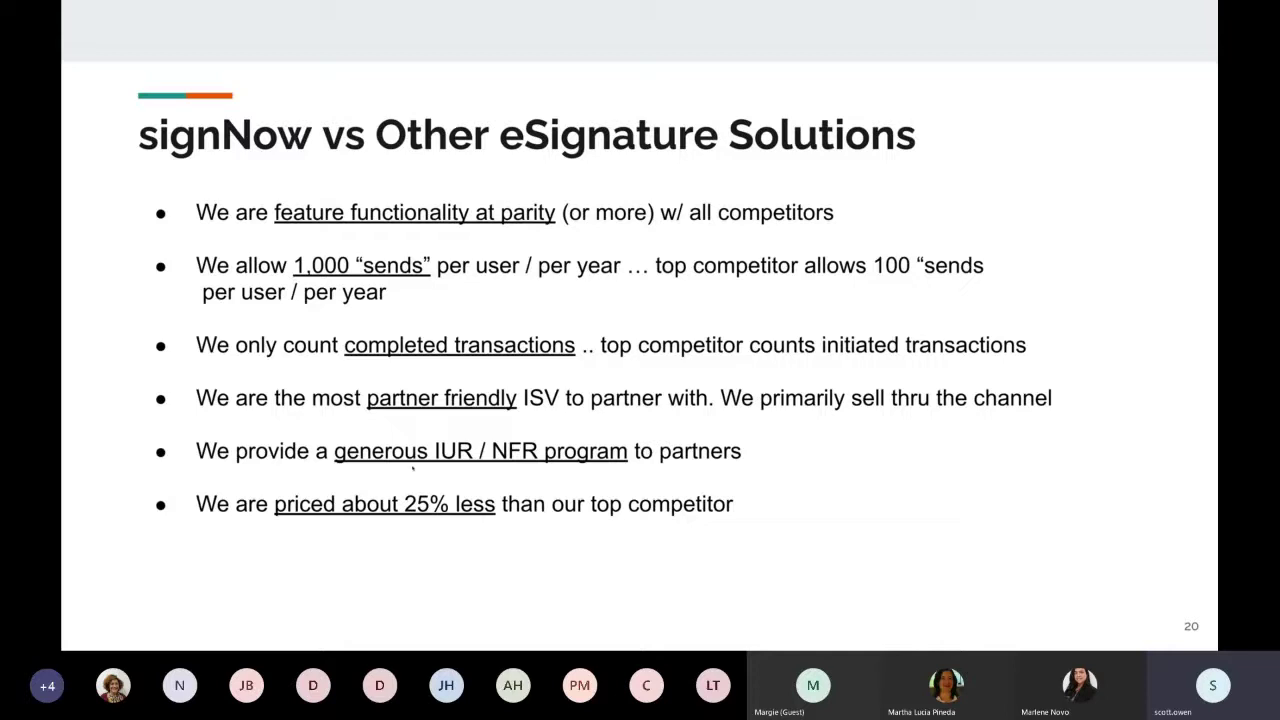
key(Right)
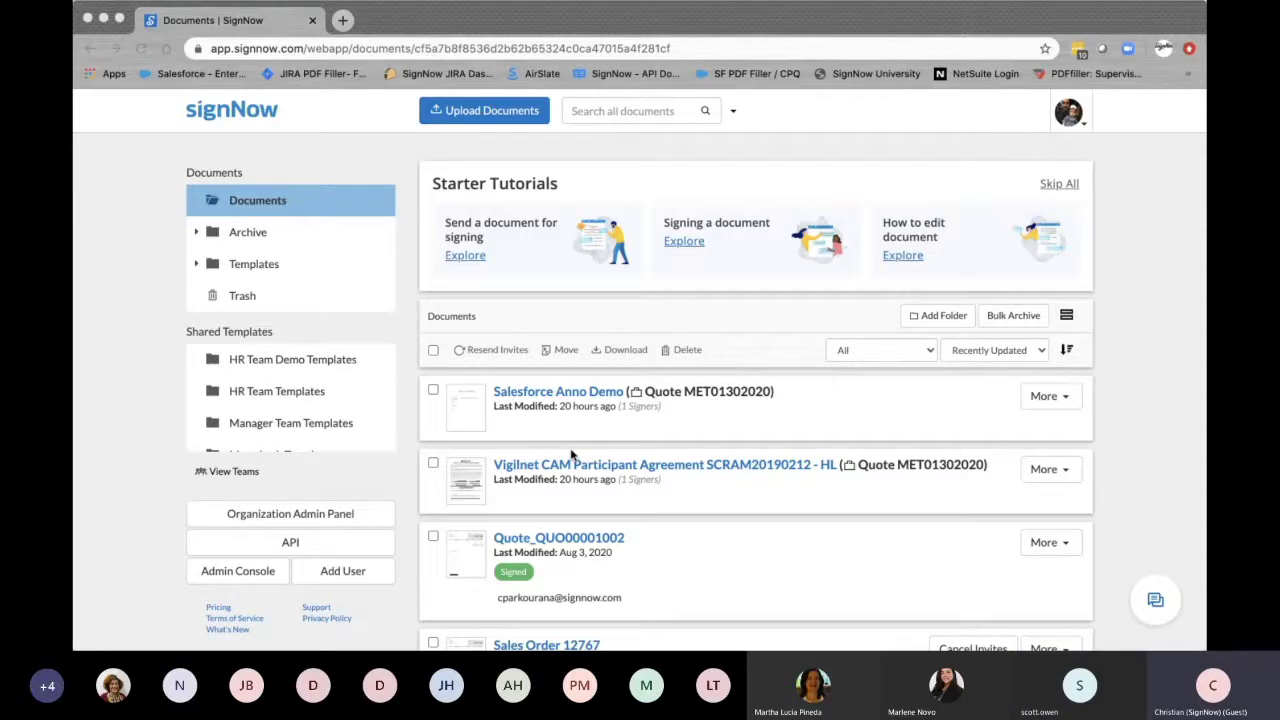
Upload the document "Application For Drivers Blank 2020 04 20 s" and open it in the editor
click(534, 121)
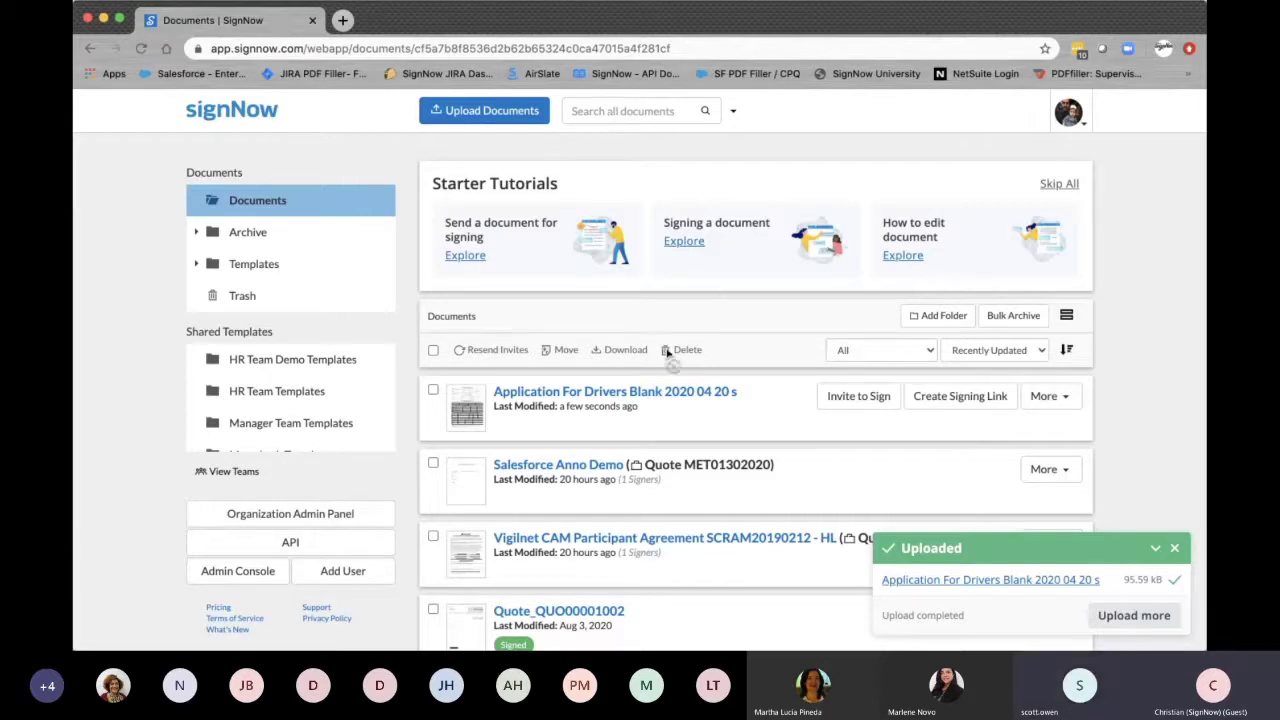
click(654, 393)
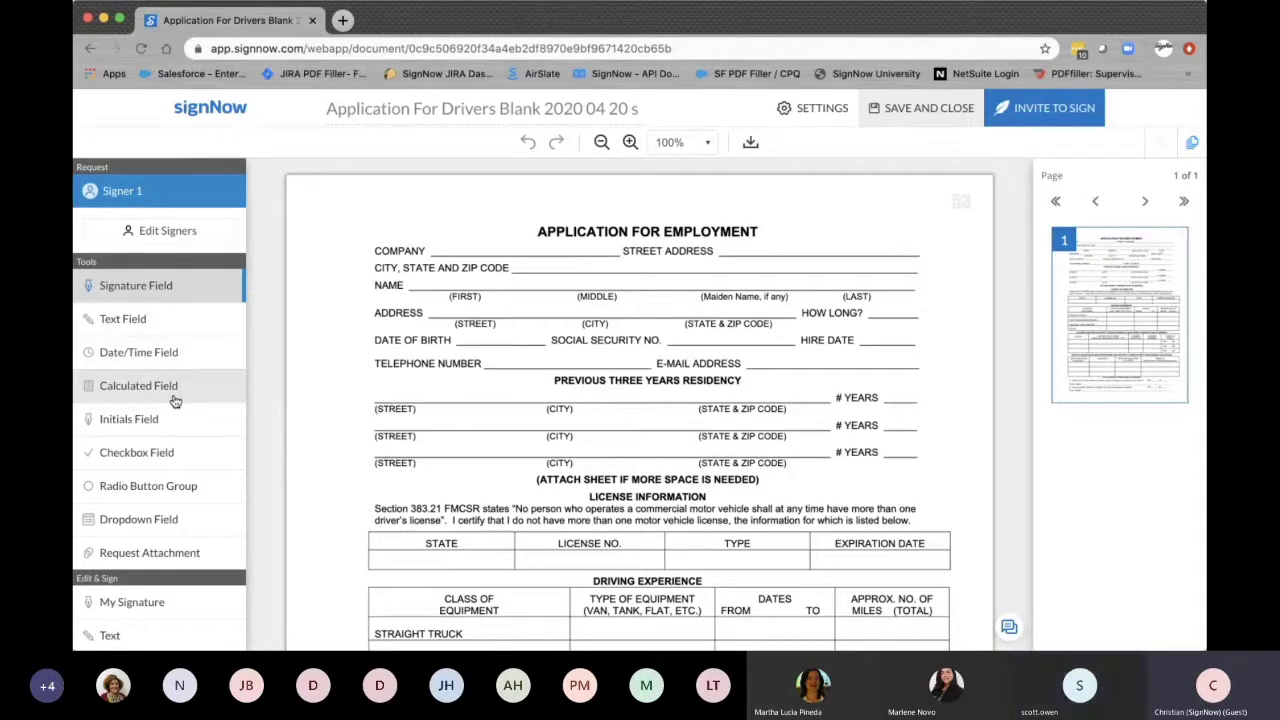
scroll(435, 357, down, 1)
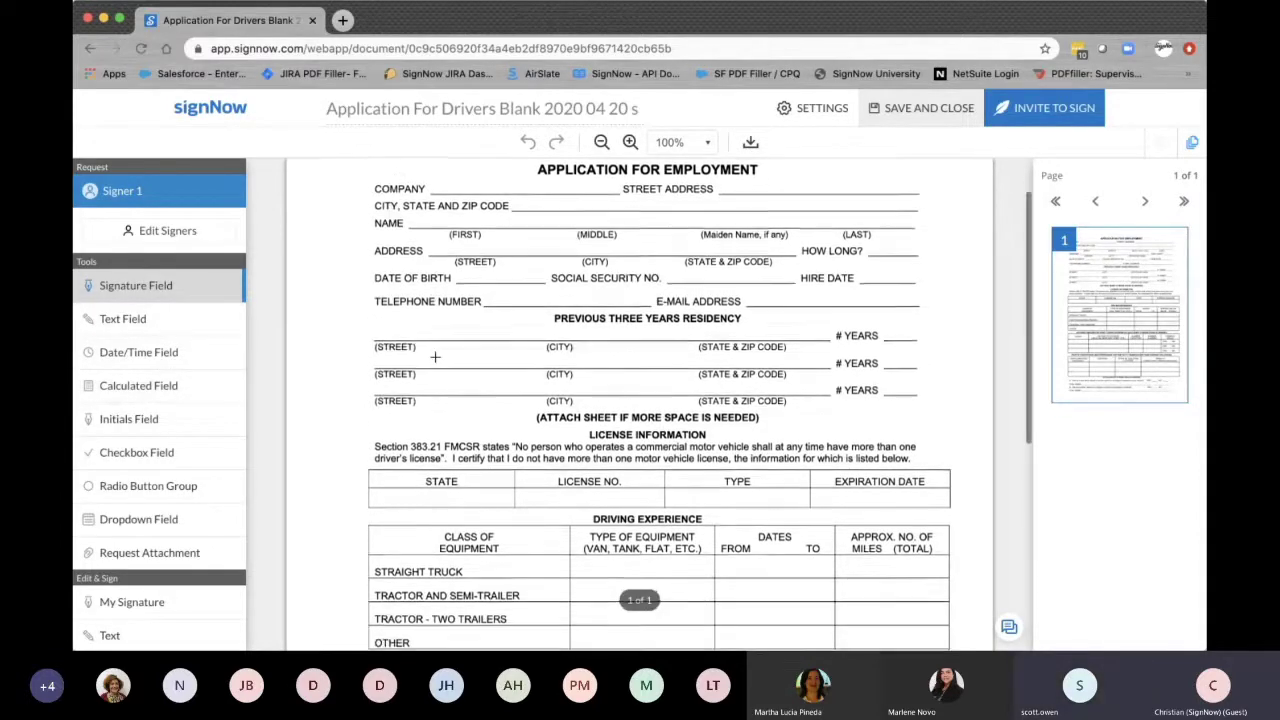
Add Signer 2 and Signer 3 to the document's signers and move Signer 2 into Signing Step 2
click(191, 231)
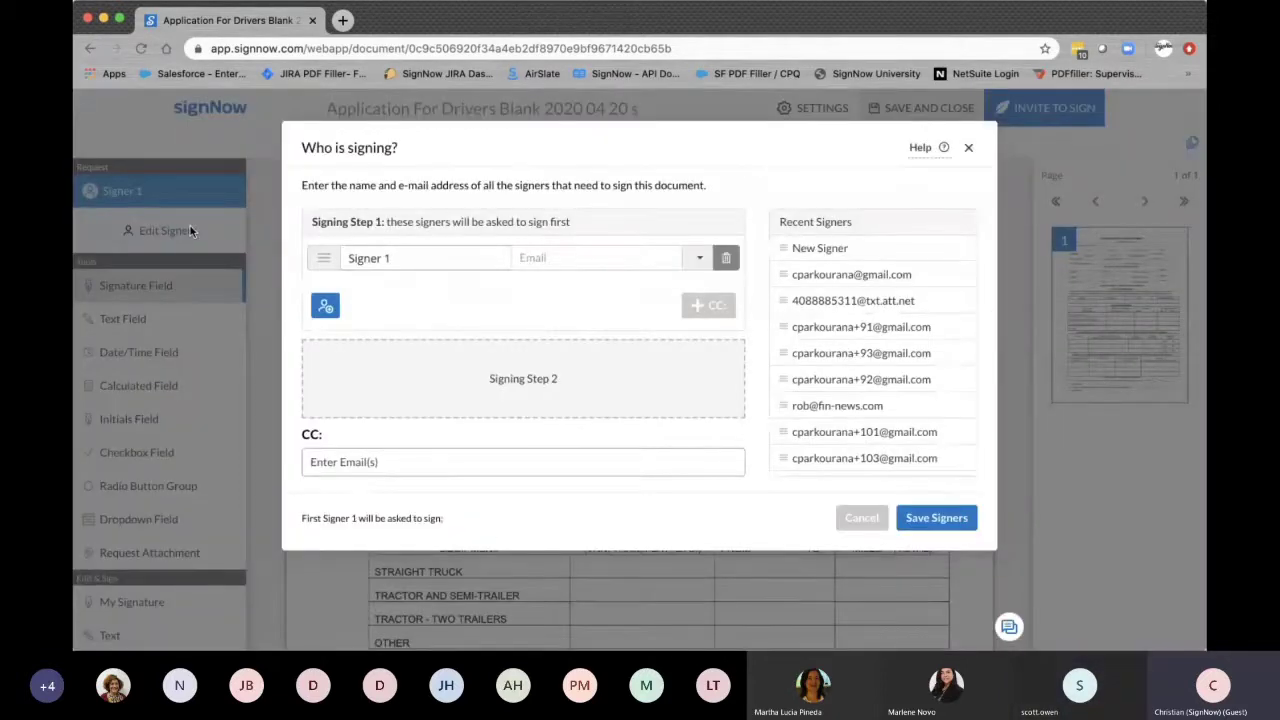
click(327, 307)
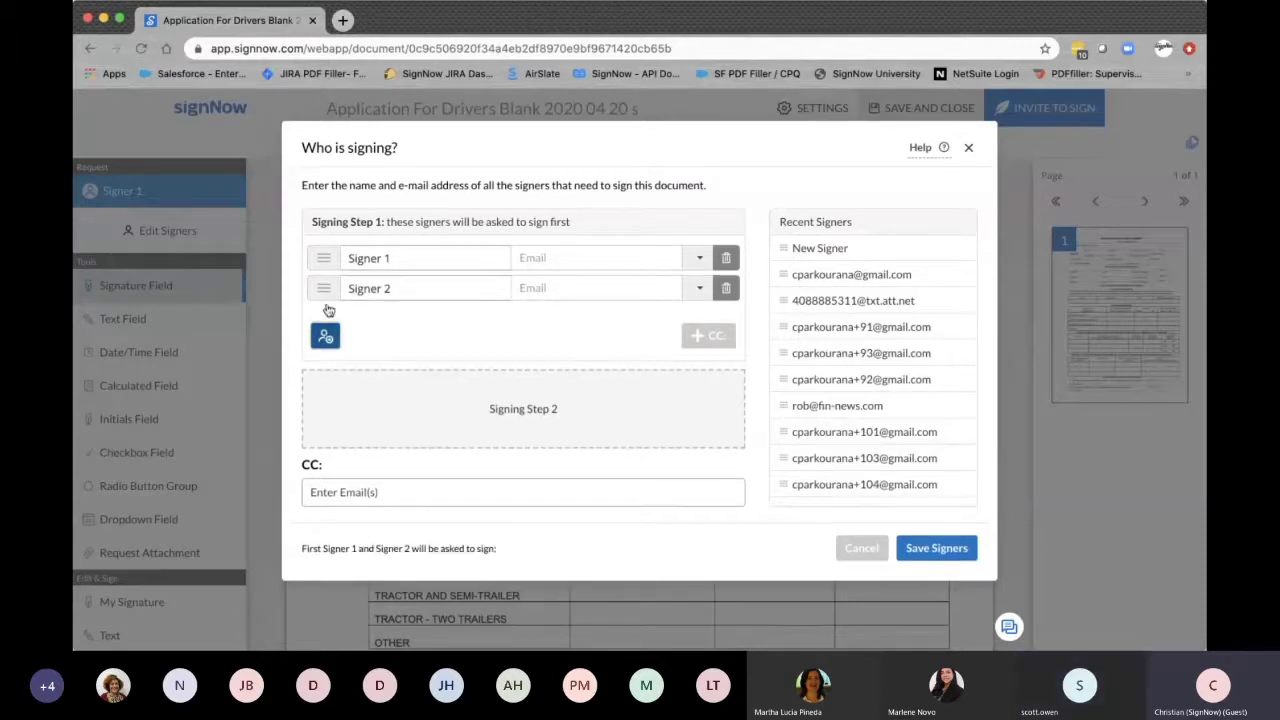
click(327, 338)
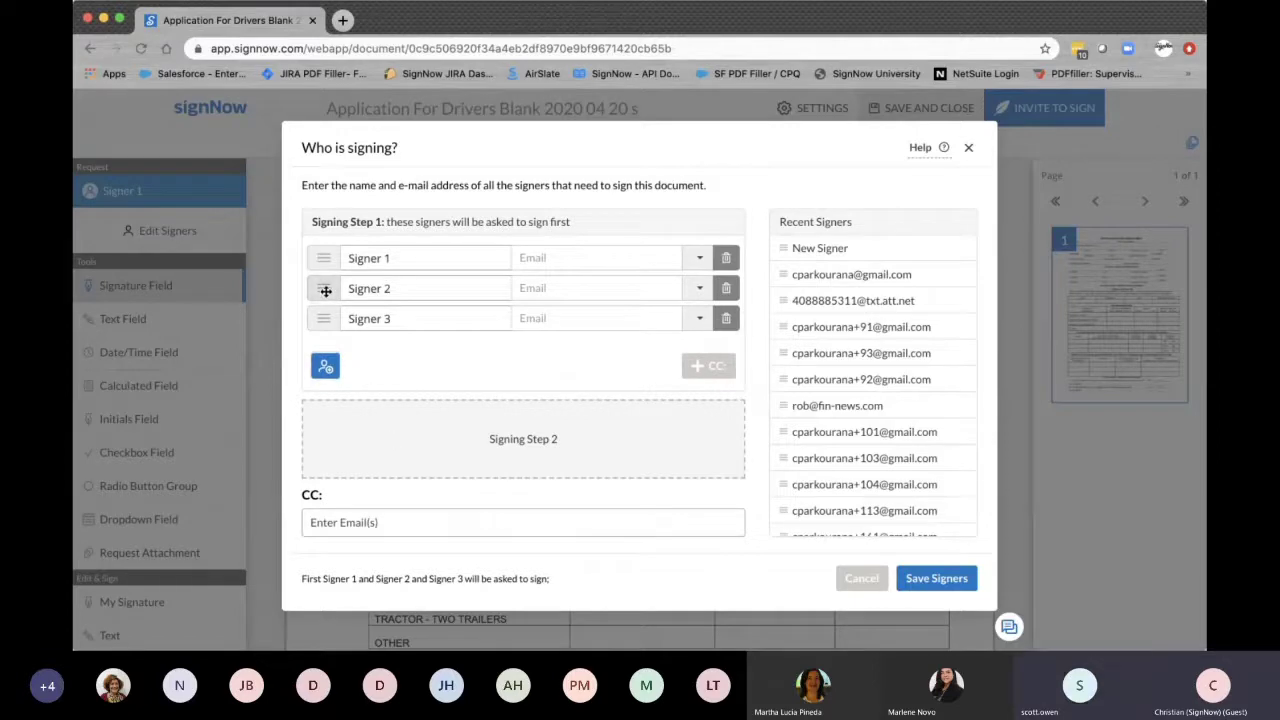
drag(325, 290, 403, 434)
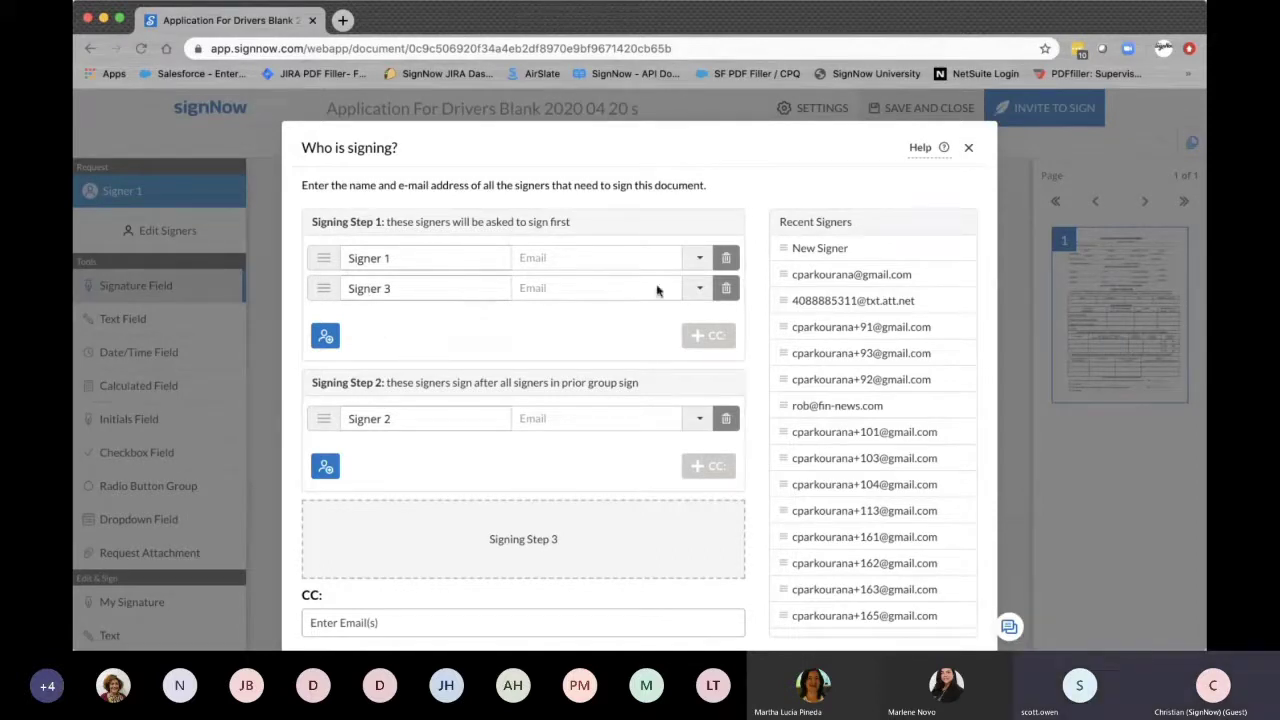
Remove Signer 3 and Signer 2 and save the signer list with only Signer 1
click(726, 289)
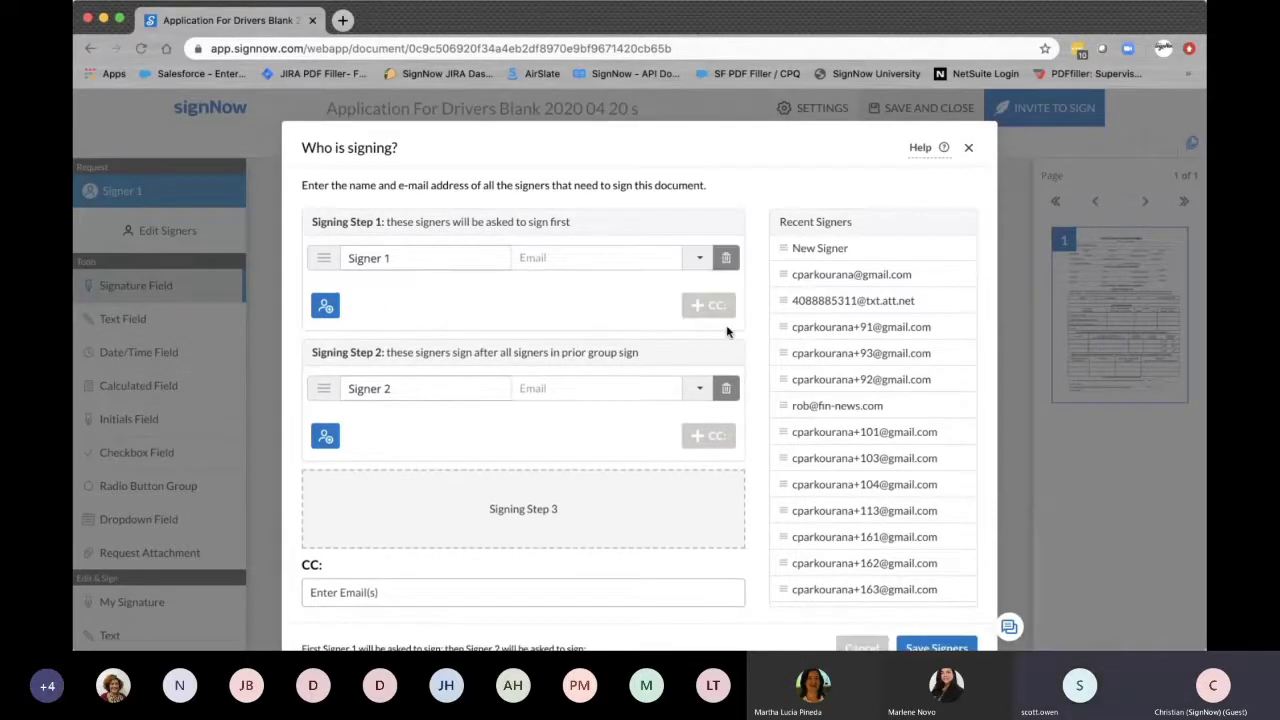
click(726, 388)
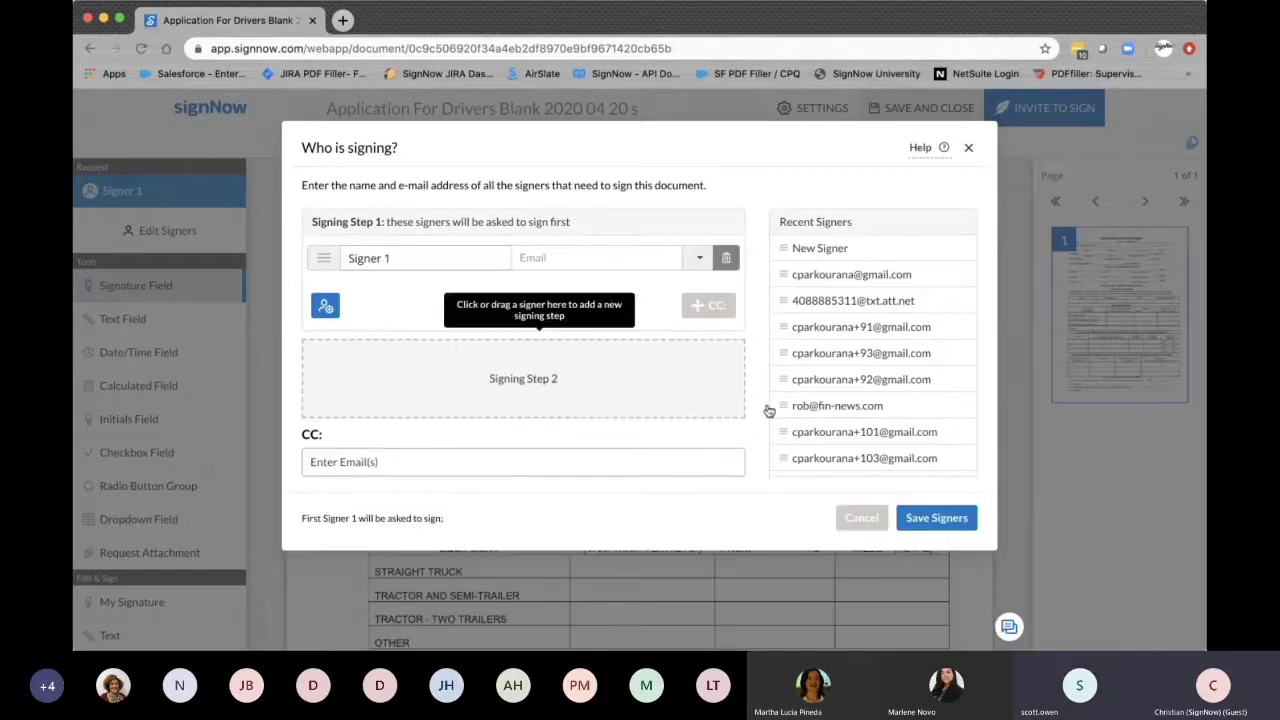
click(933, 518)
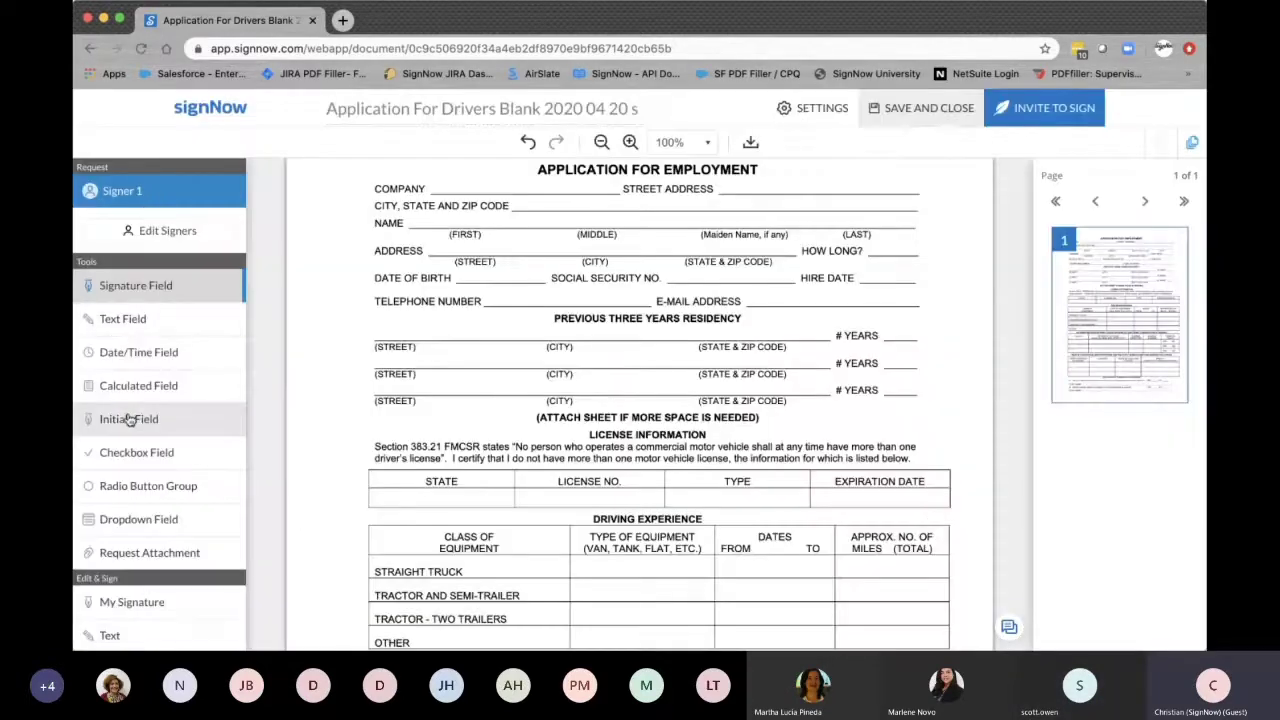
Place a text field on the COMPANY line, widen it to the line's end and label it "Company"
click(138, 327)
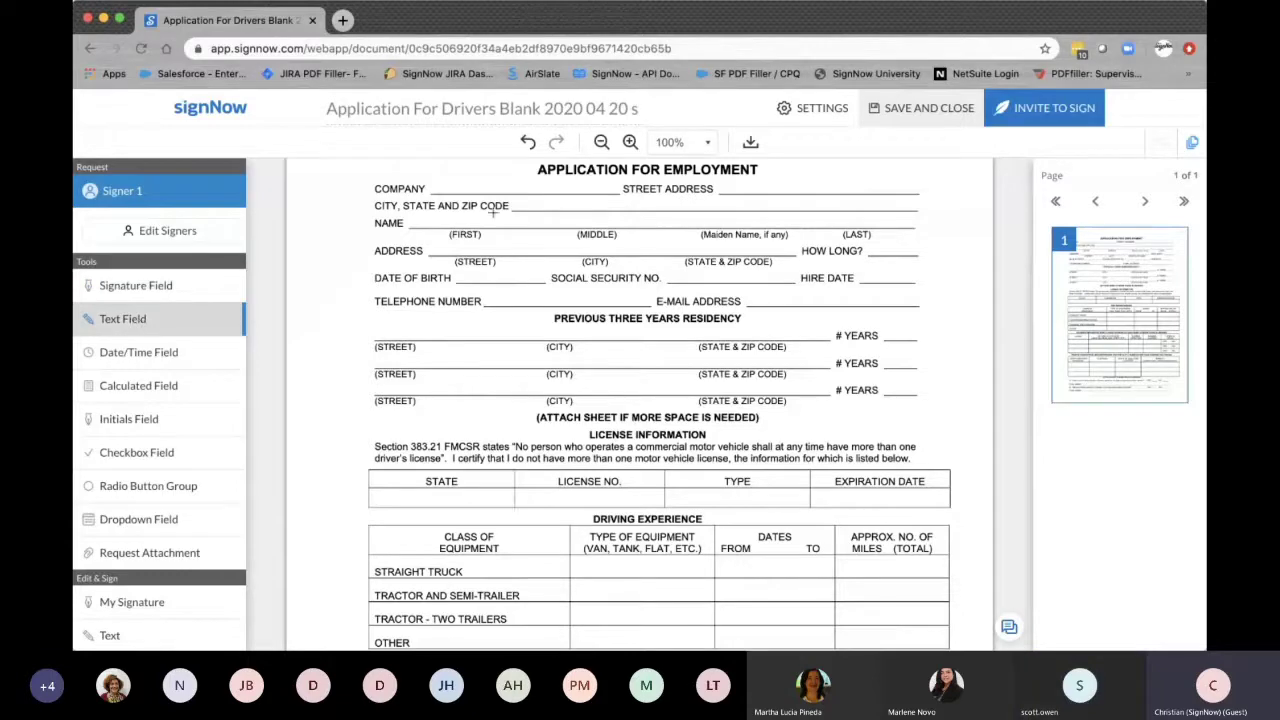
click(440, 173)
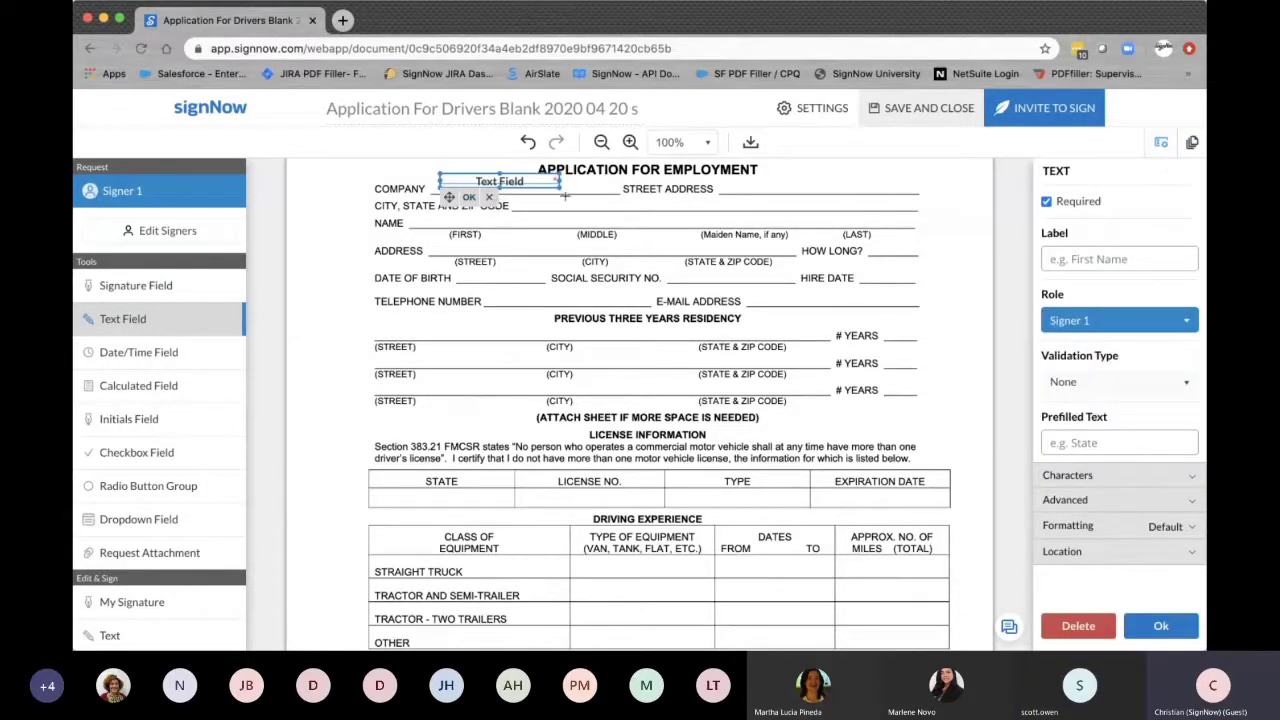
drag(546, 190, 618, 197)
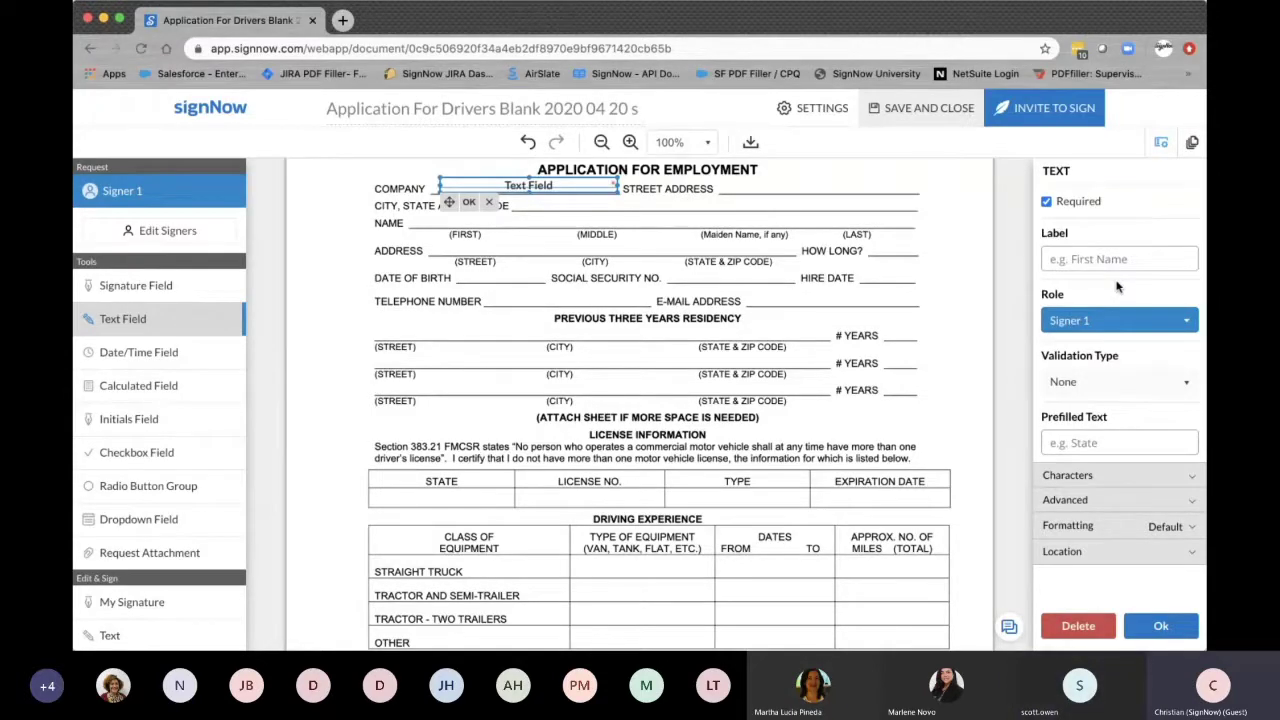
click(1090, 259)
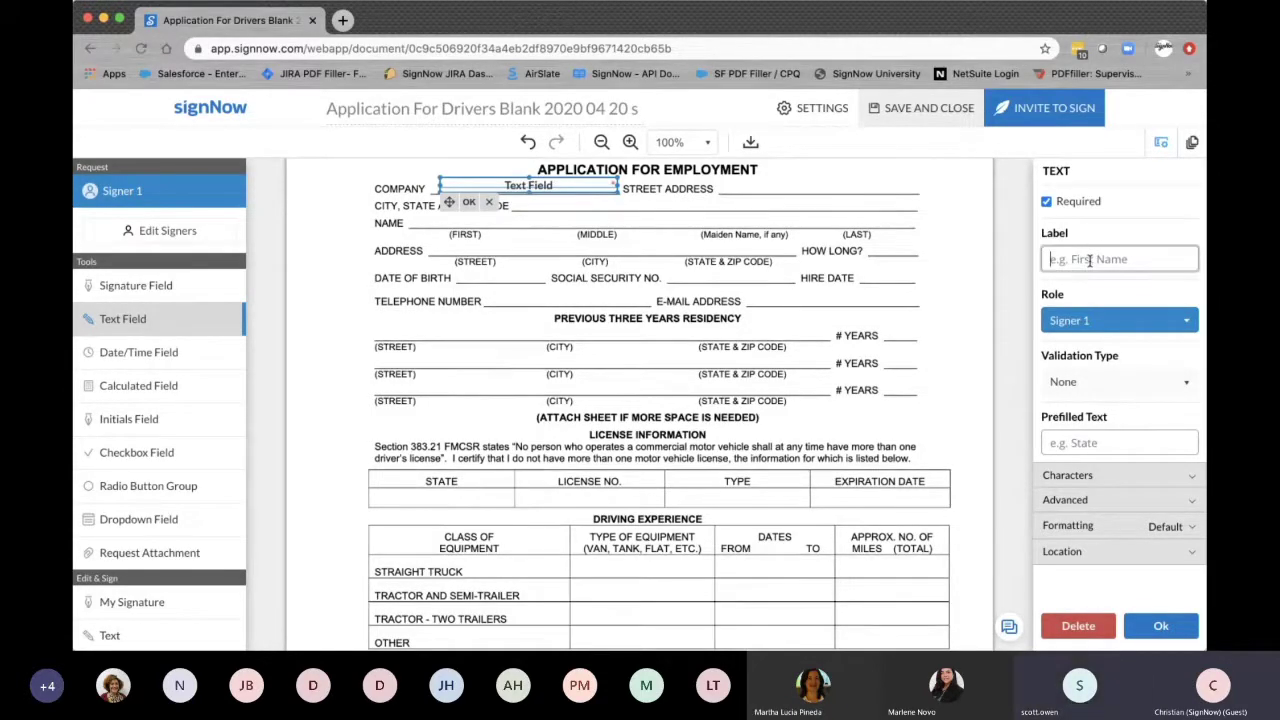
text(Company)
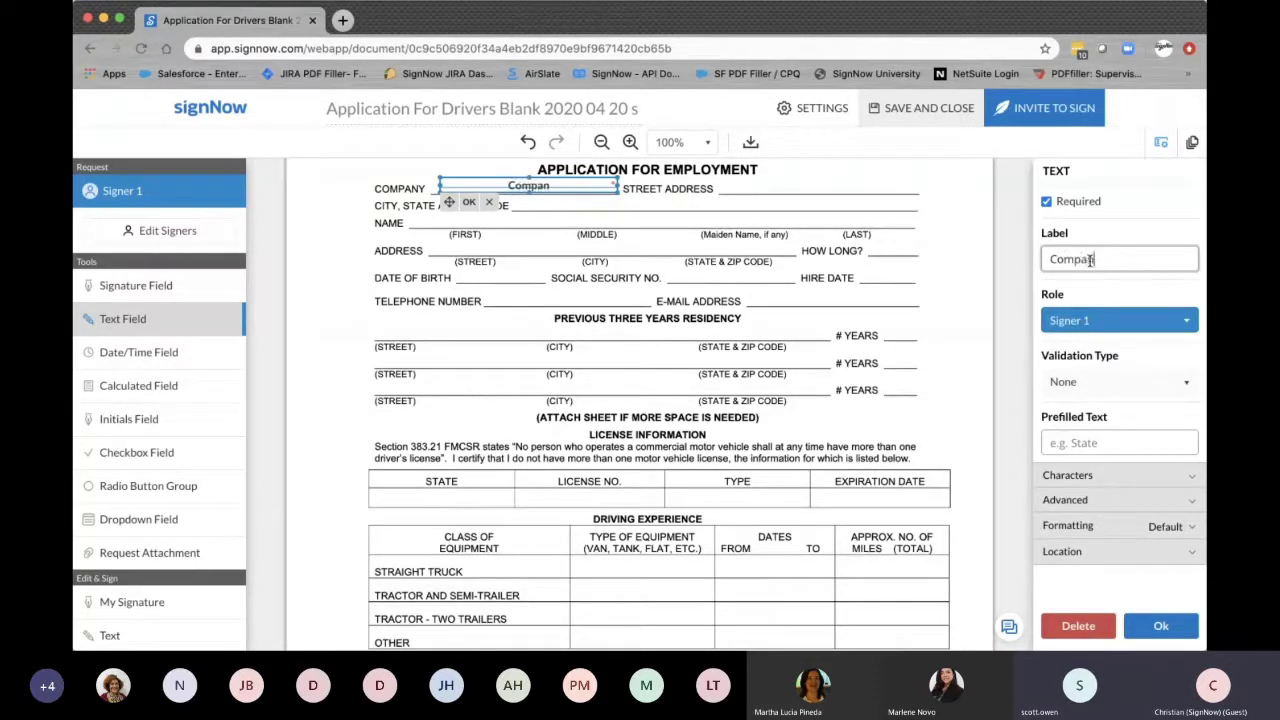
Examine the validation types and formatting options available for the Company text field
click(1102, 385)
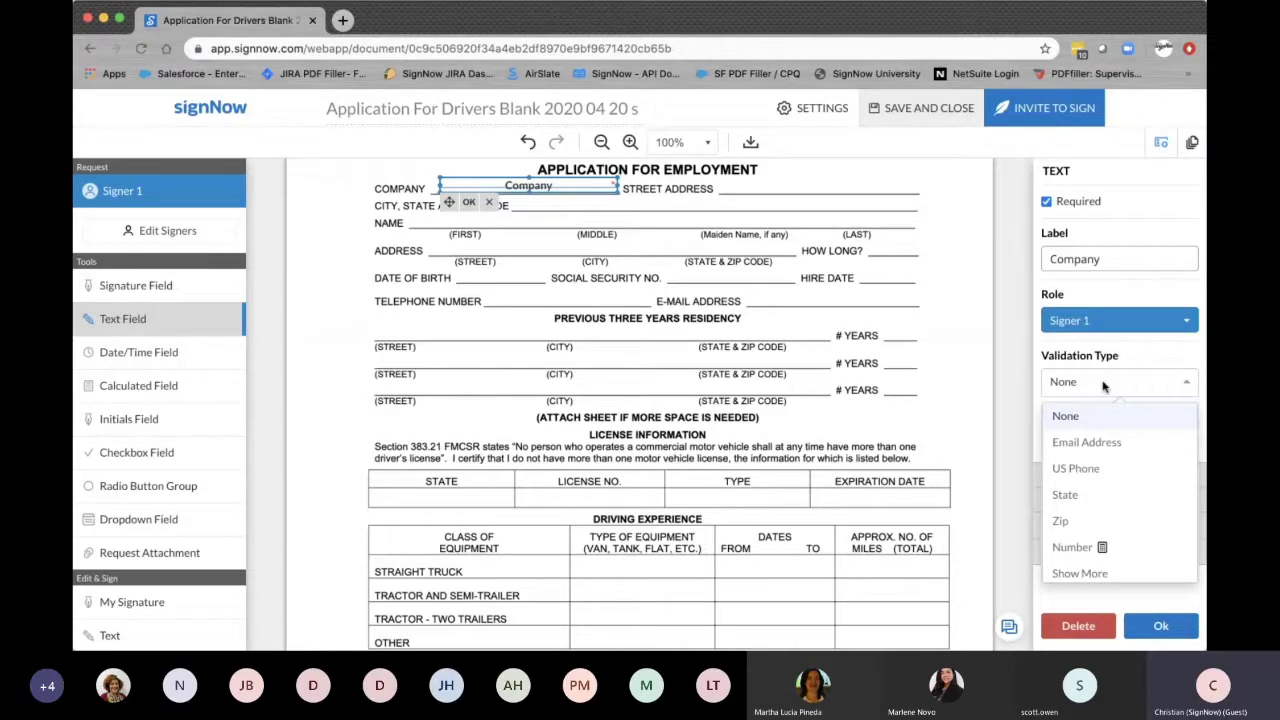
click(1106, 386)
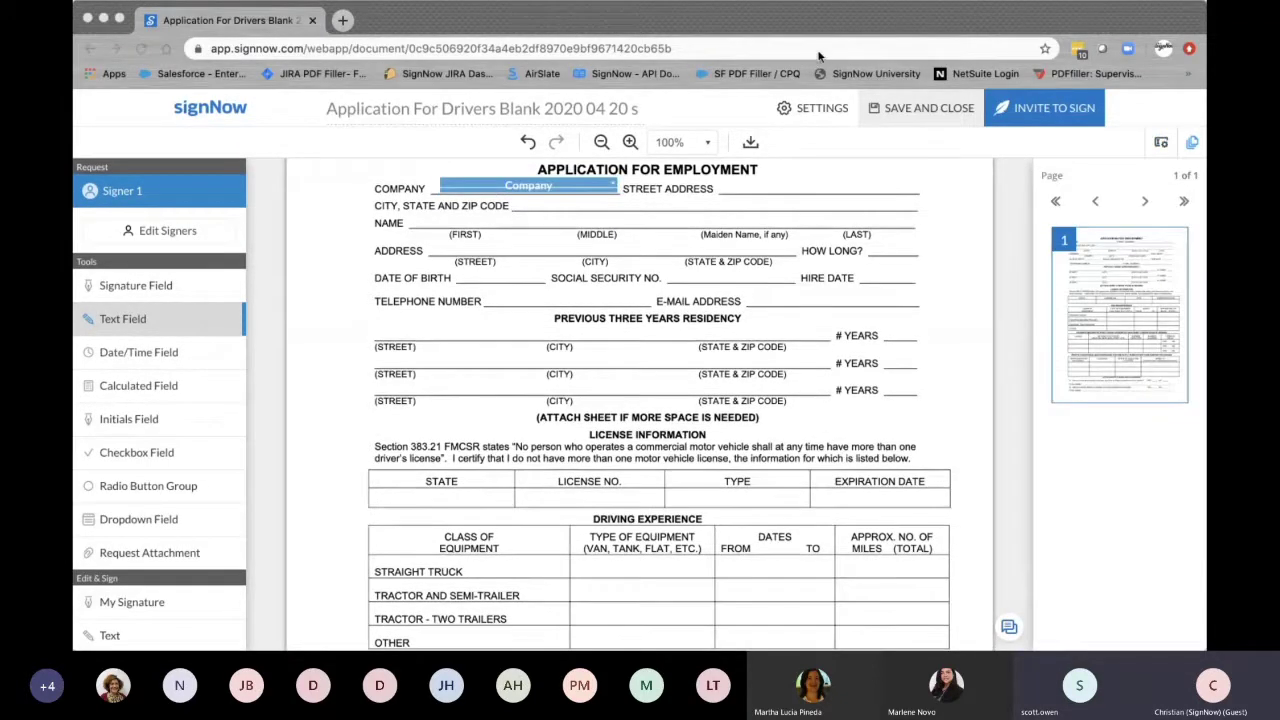
click(580, 190)
click(559, 196)
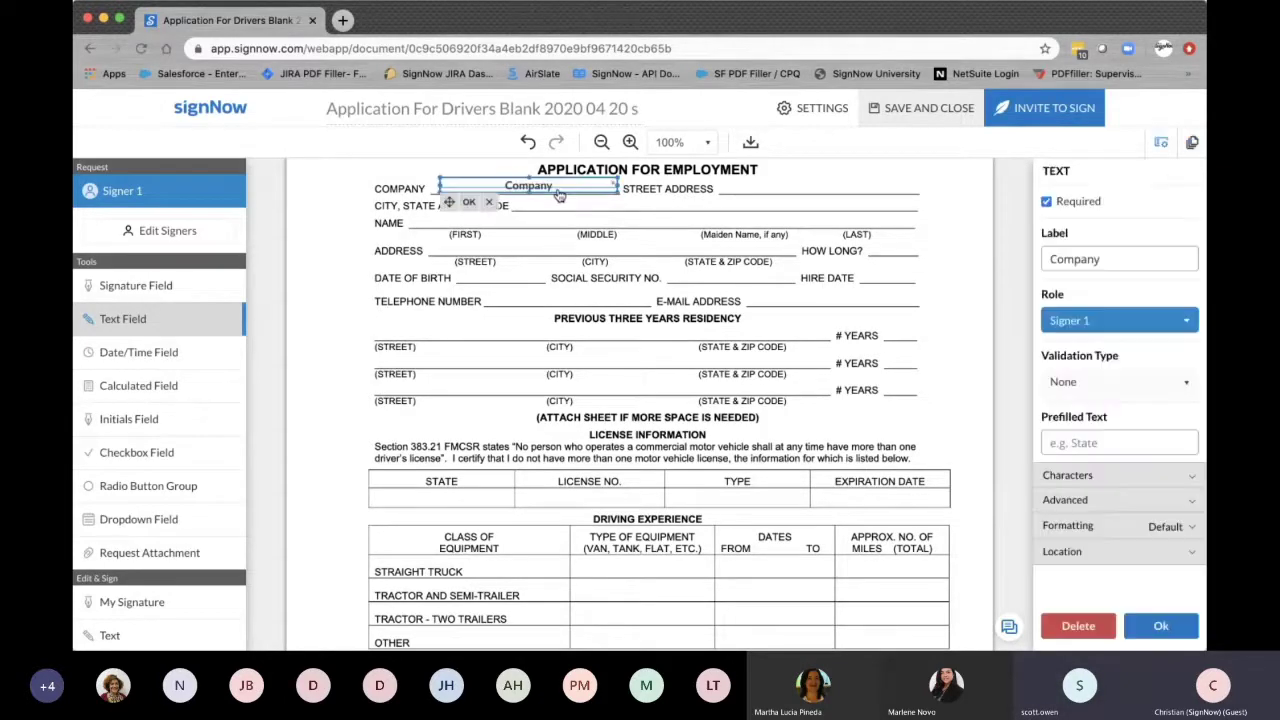
click(1092, 530)
scroll(1126, 560, down, 1)
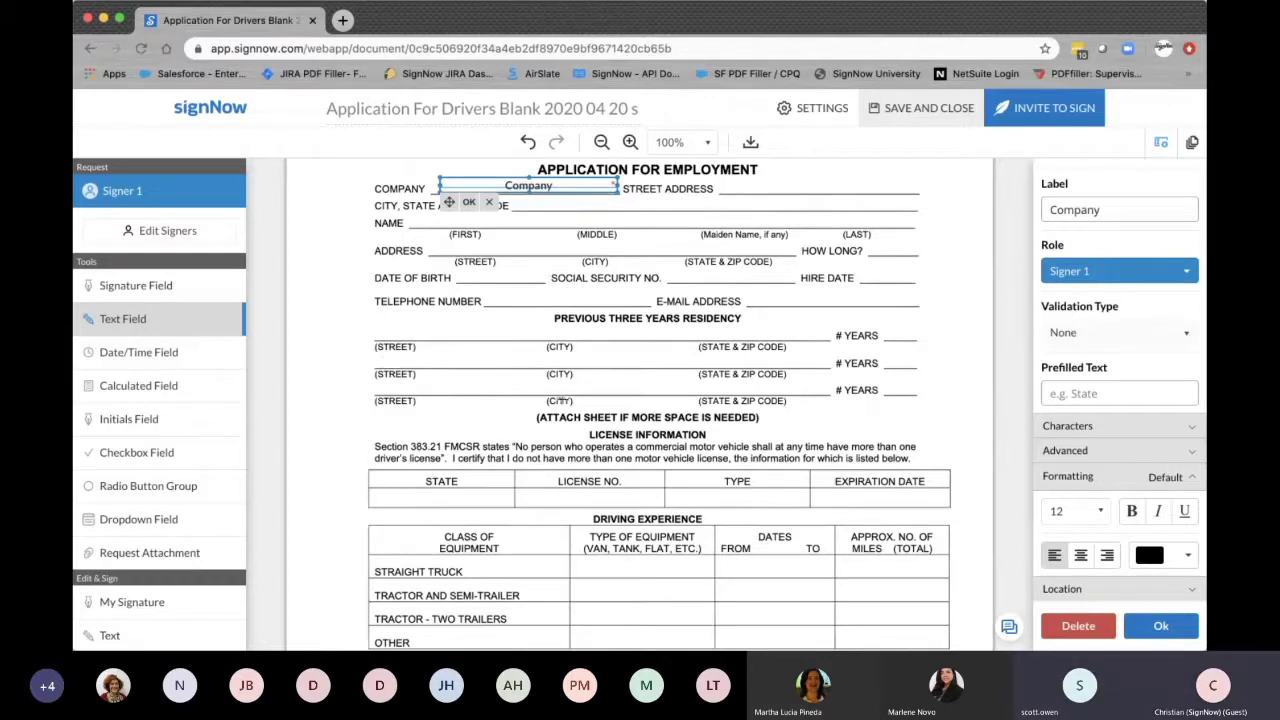
Place checkbox fields beside YES and NO in the first Chemical Spills row of the accident record table
scroll(386, 356, down, 3)
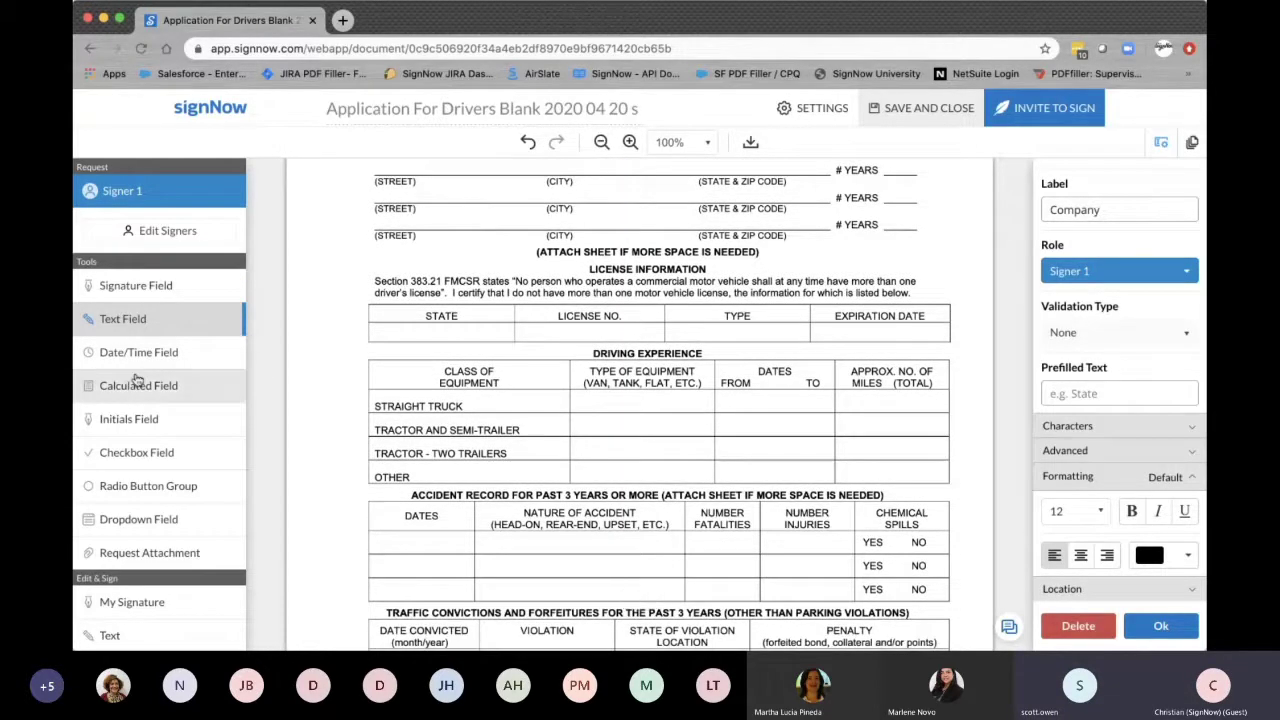
click(135, 452)
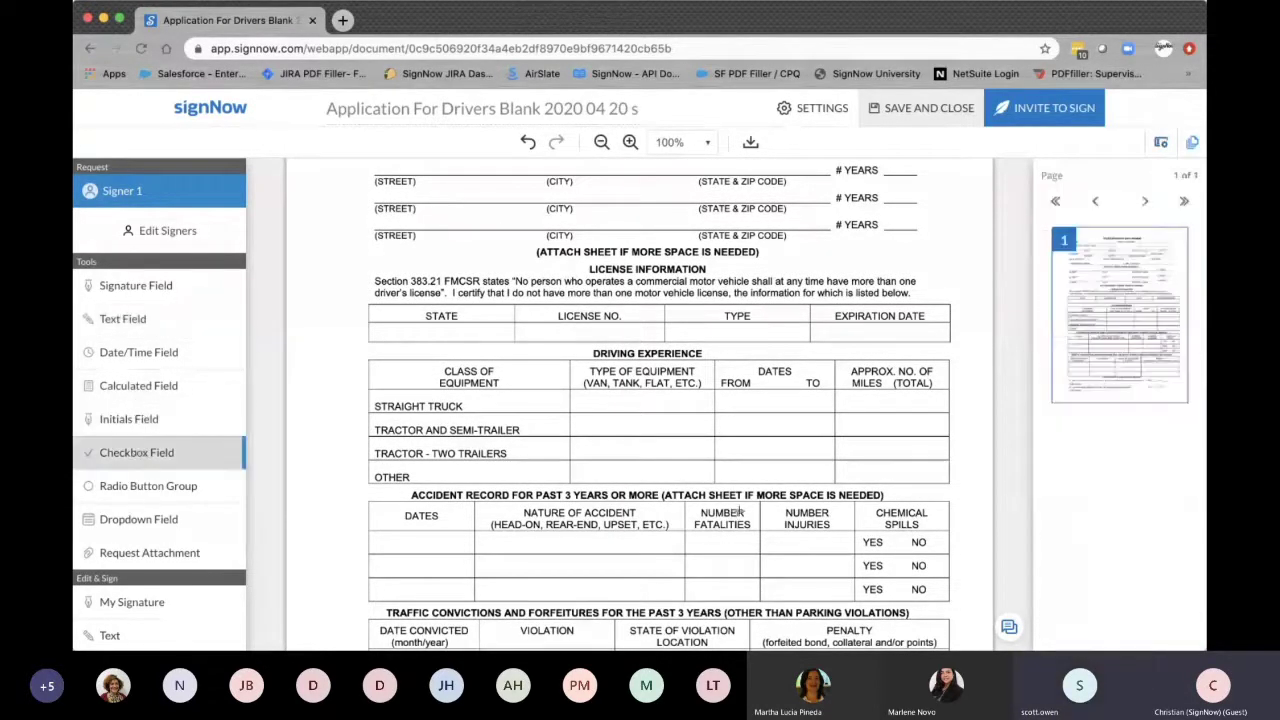
scroll(806, 480, down, 2)
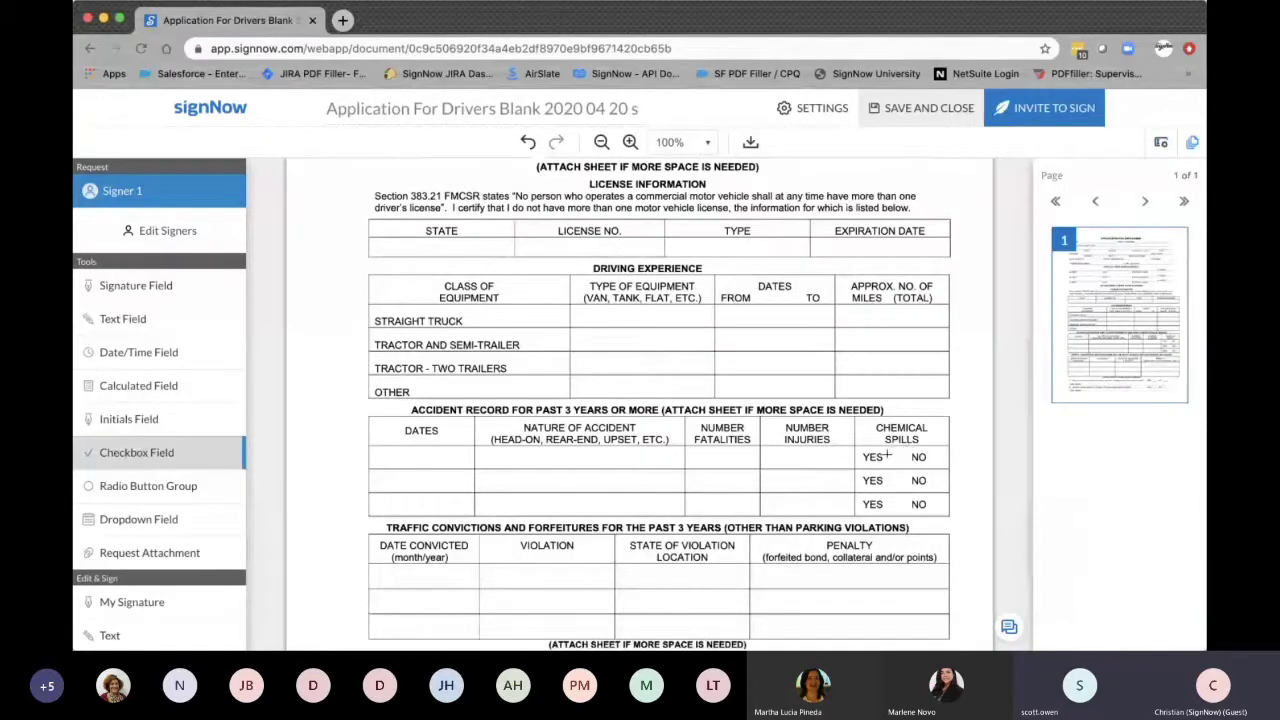
click(891, 456)
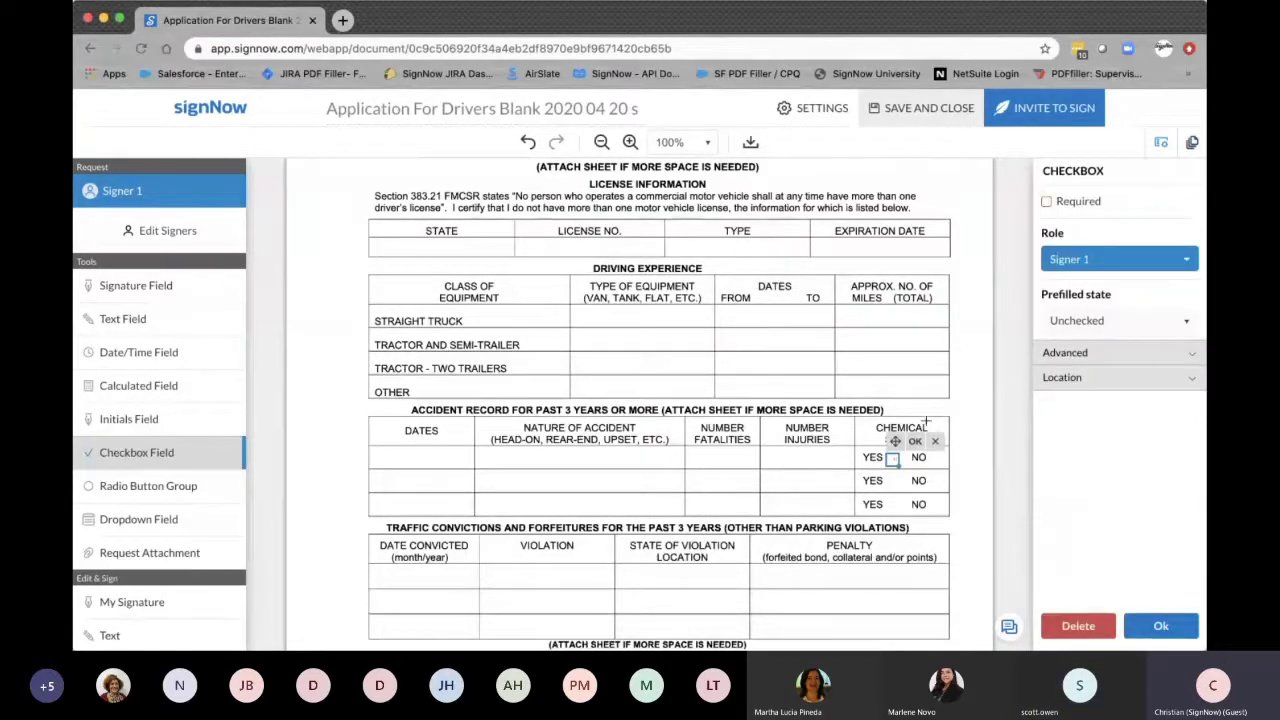
click(936, 457)
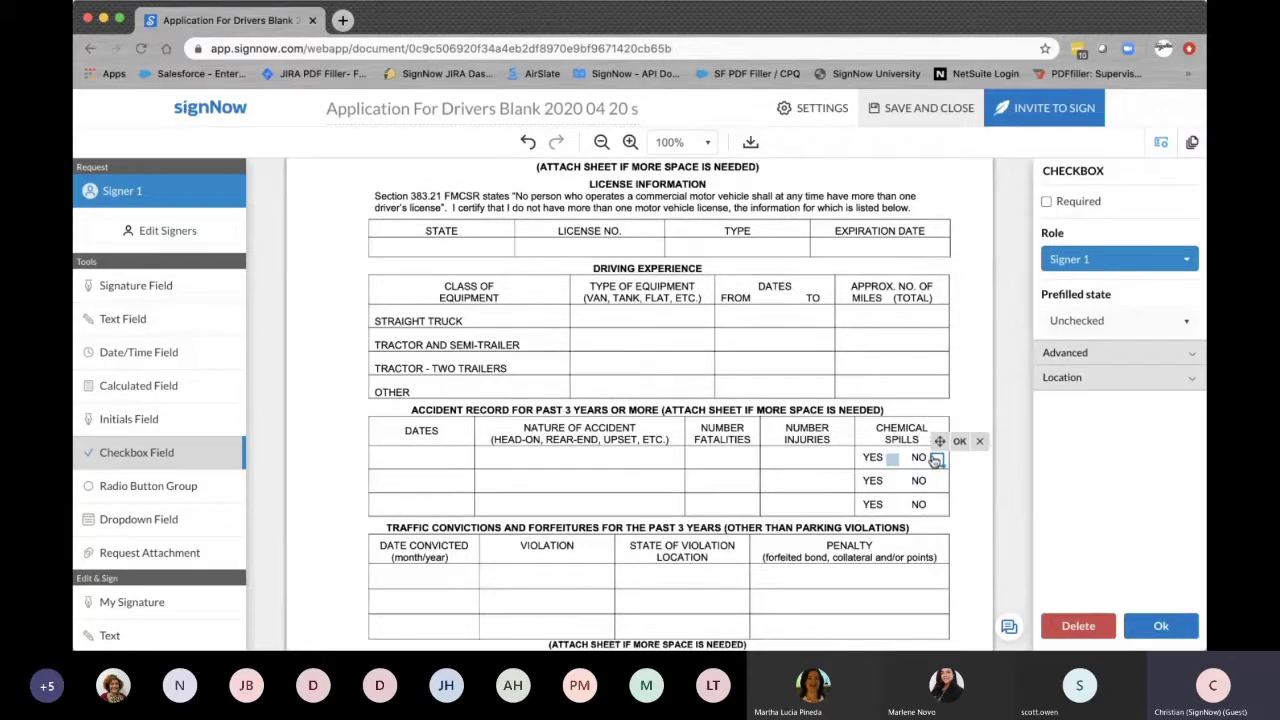
Create a required radio button group named "Car" with values Yes and No at question A's YES line
click(155, 389)
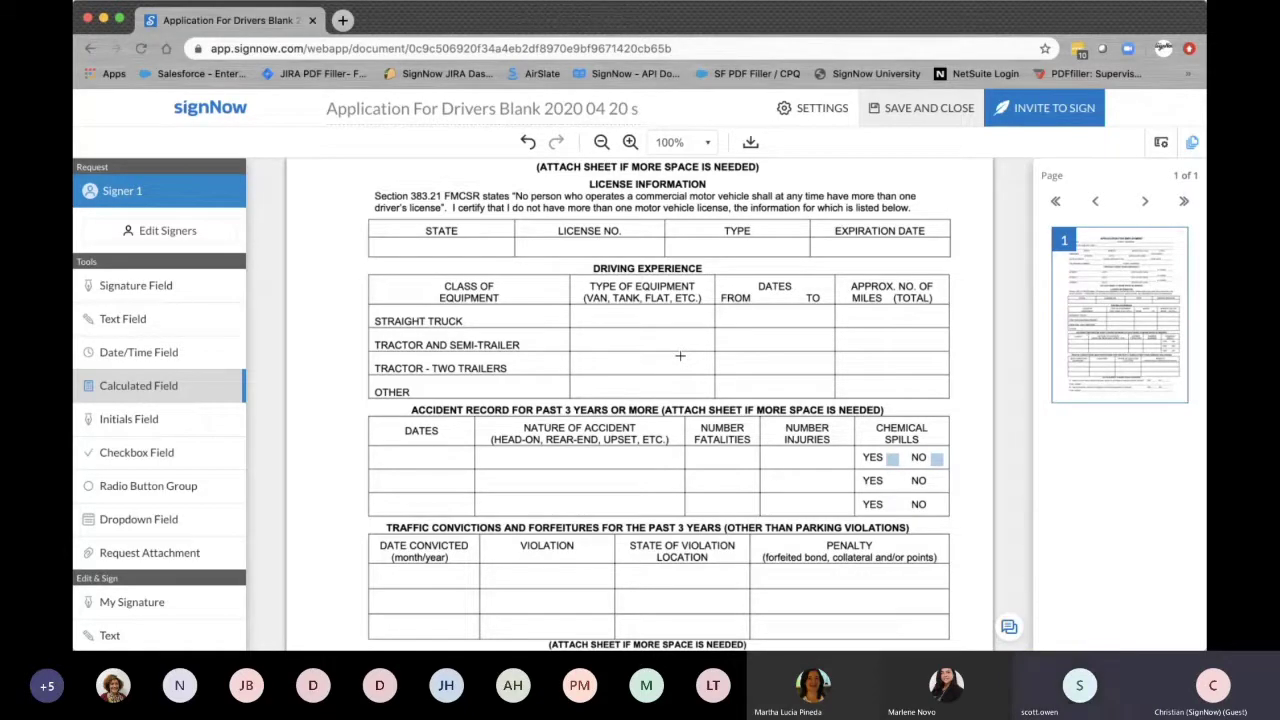
click(126, 486)
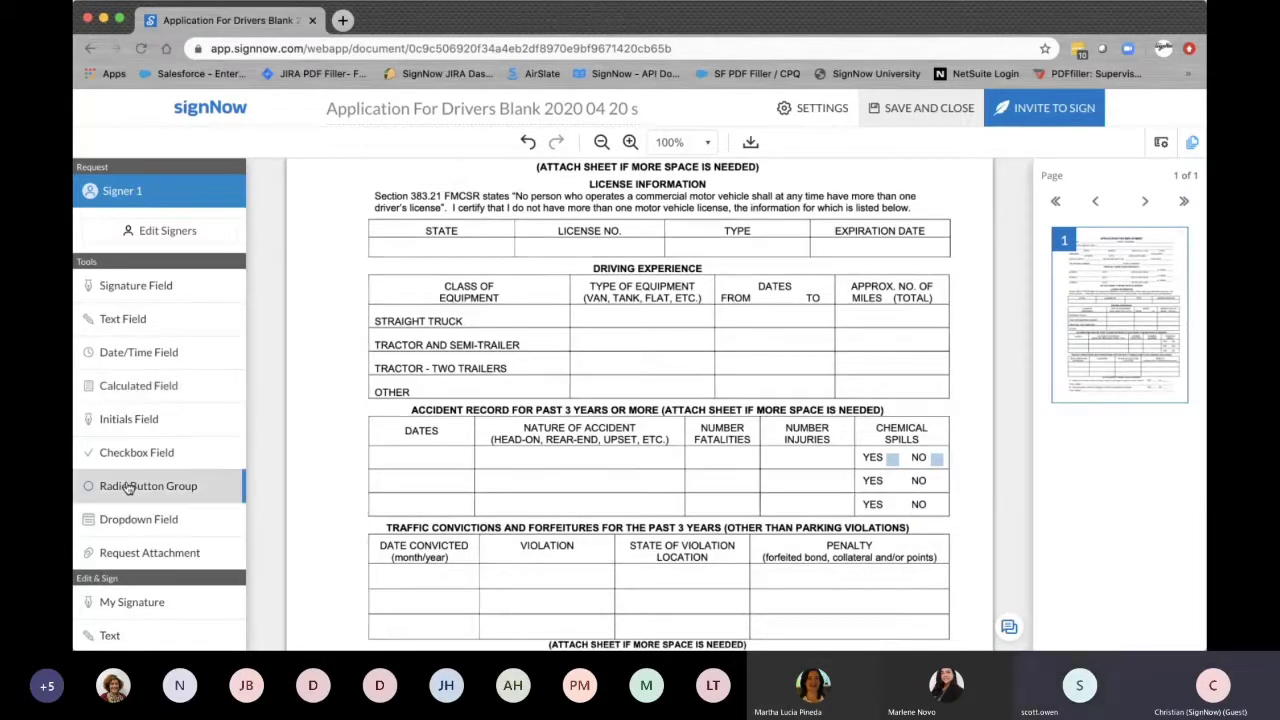
scroll(743, 479, down, 2)
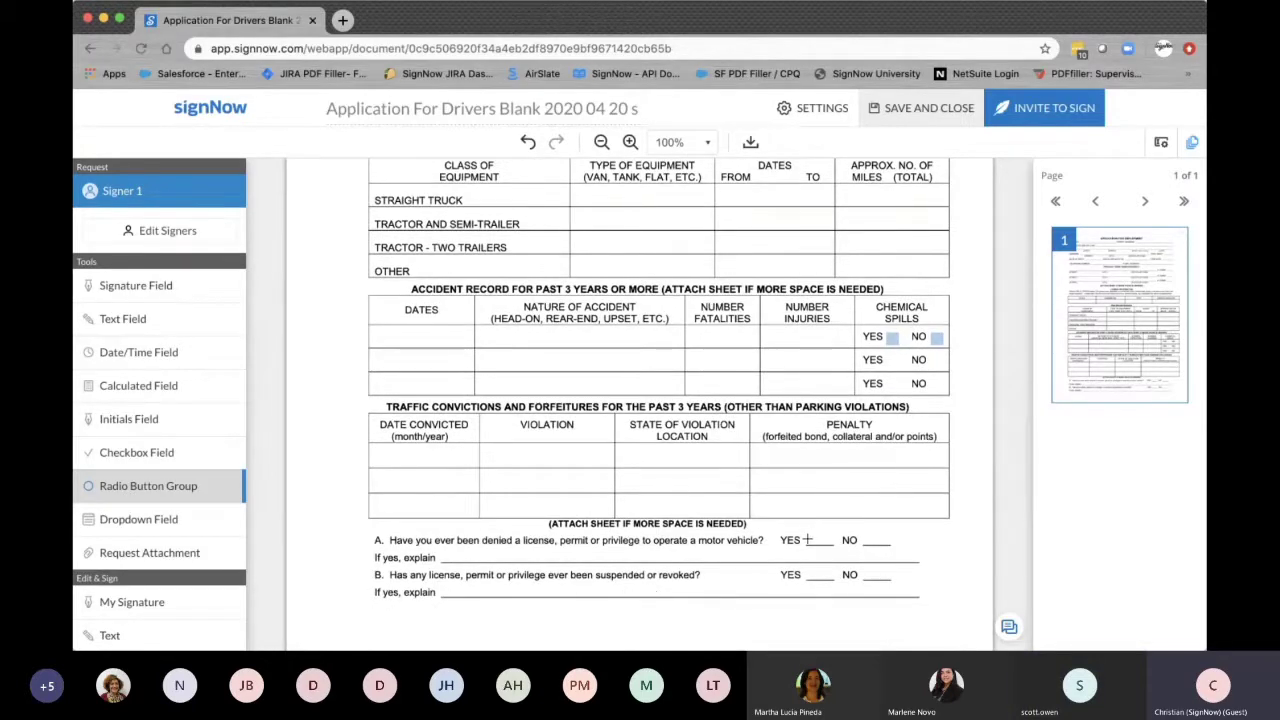
click(807, 536)
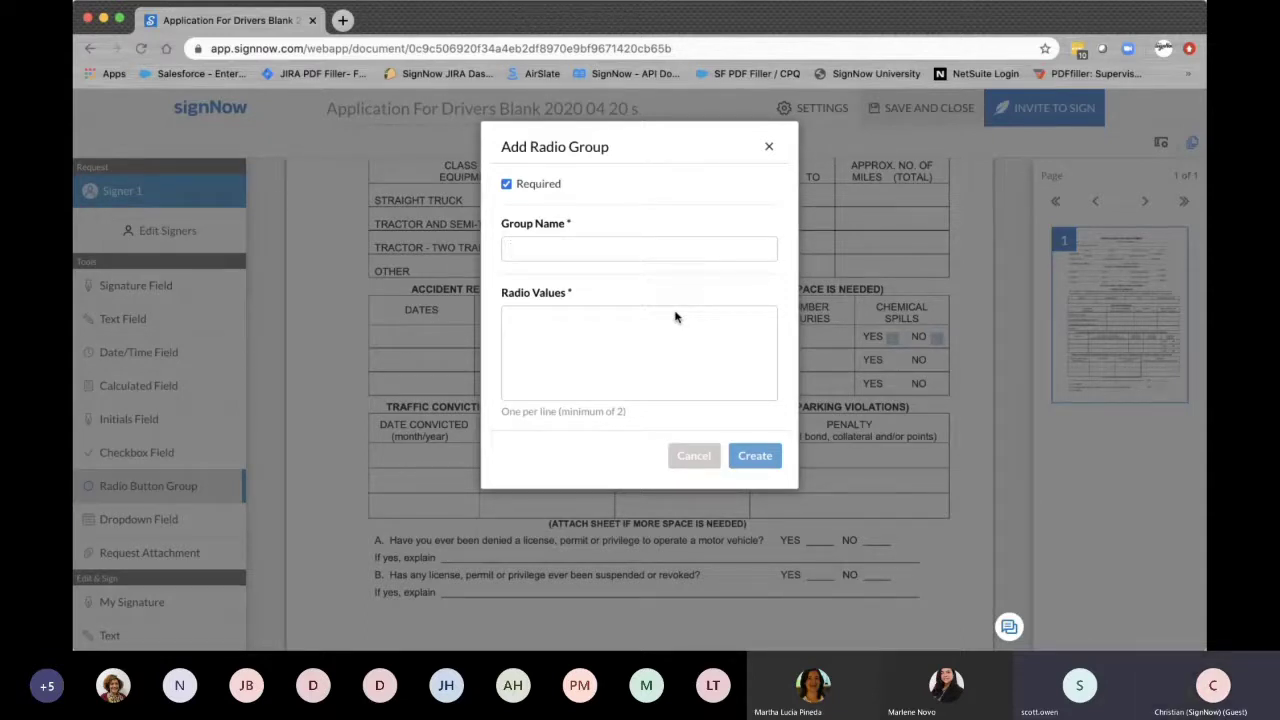
text(Car)
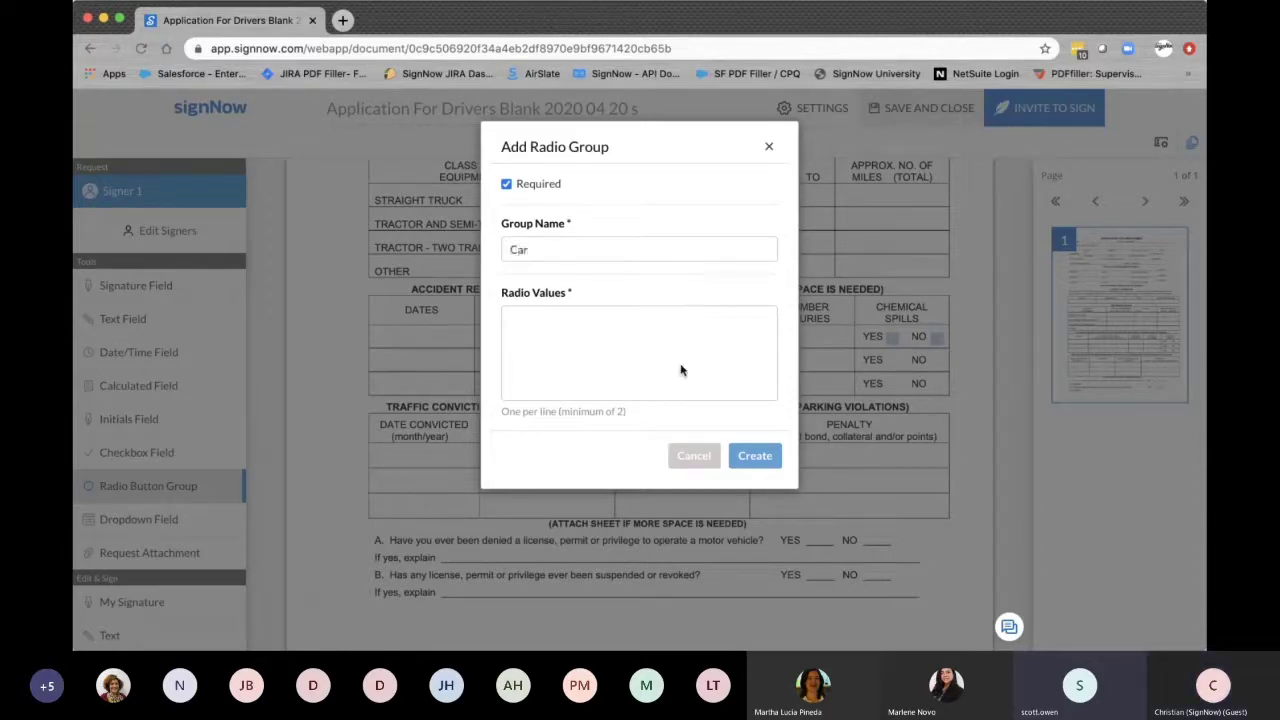
click(646, 358)
text(Yes )
text(No)
click(755, 456)
Shrink both radio buttons, fit the first on question A's YES line and move the second to the page's left margin
click(836, 560)
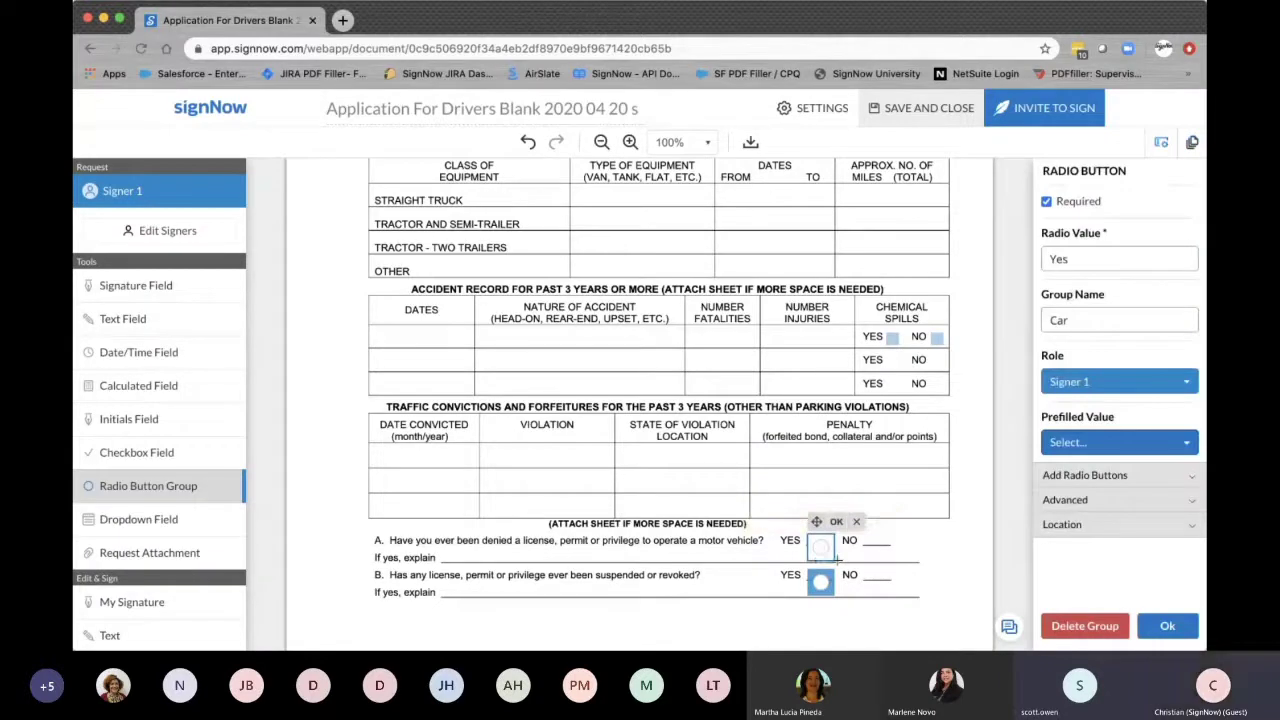
drag(836, 558, 825, 520)
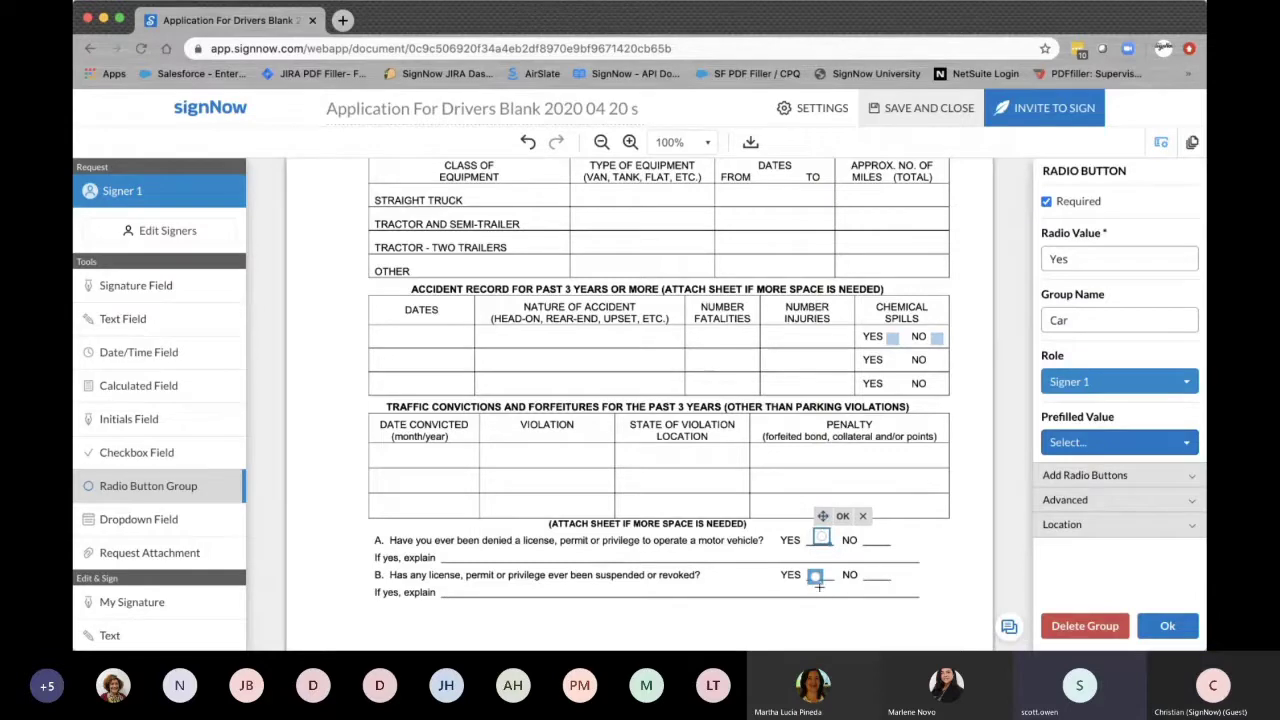
drag(815, 576, 147, 526)
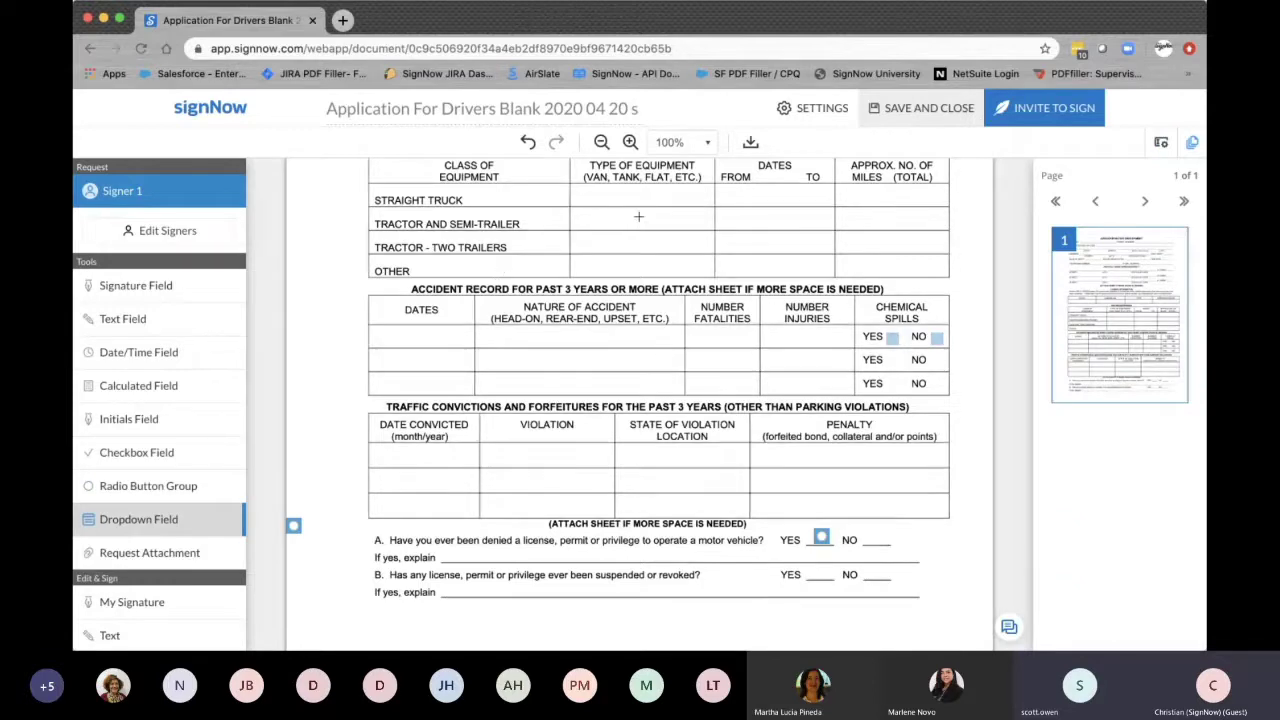
Place a required dropdown field for Signer 1 under Type of Equipment with the answer choices Flat and Truck
click(584, 189)
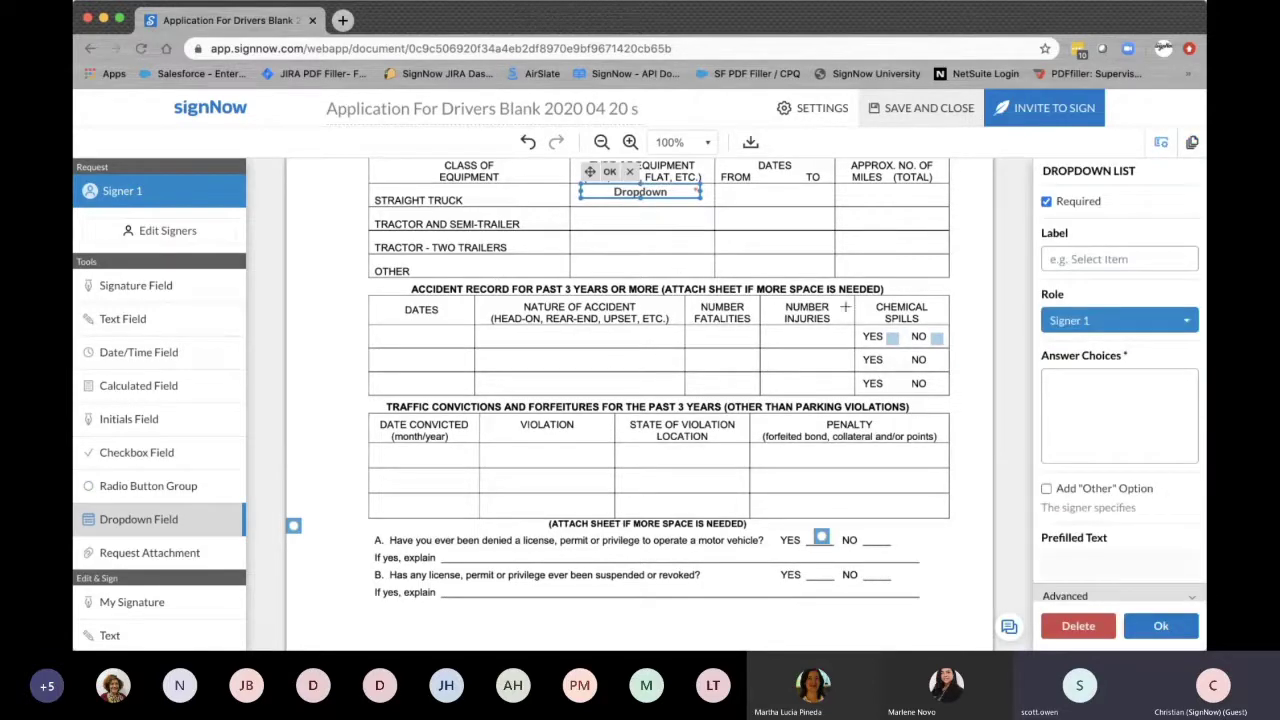
click(1088, 422)
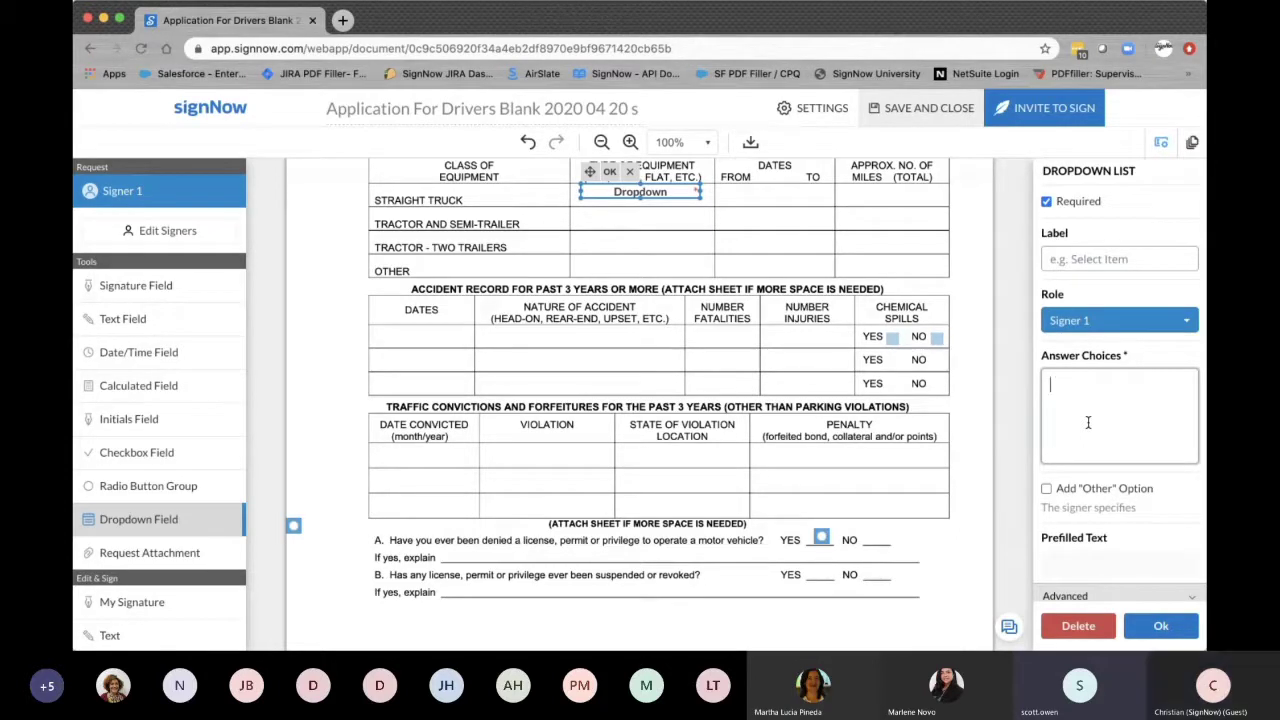
text(Fl)
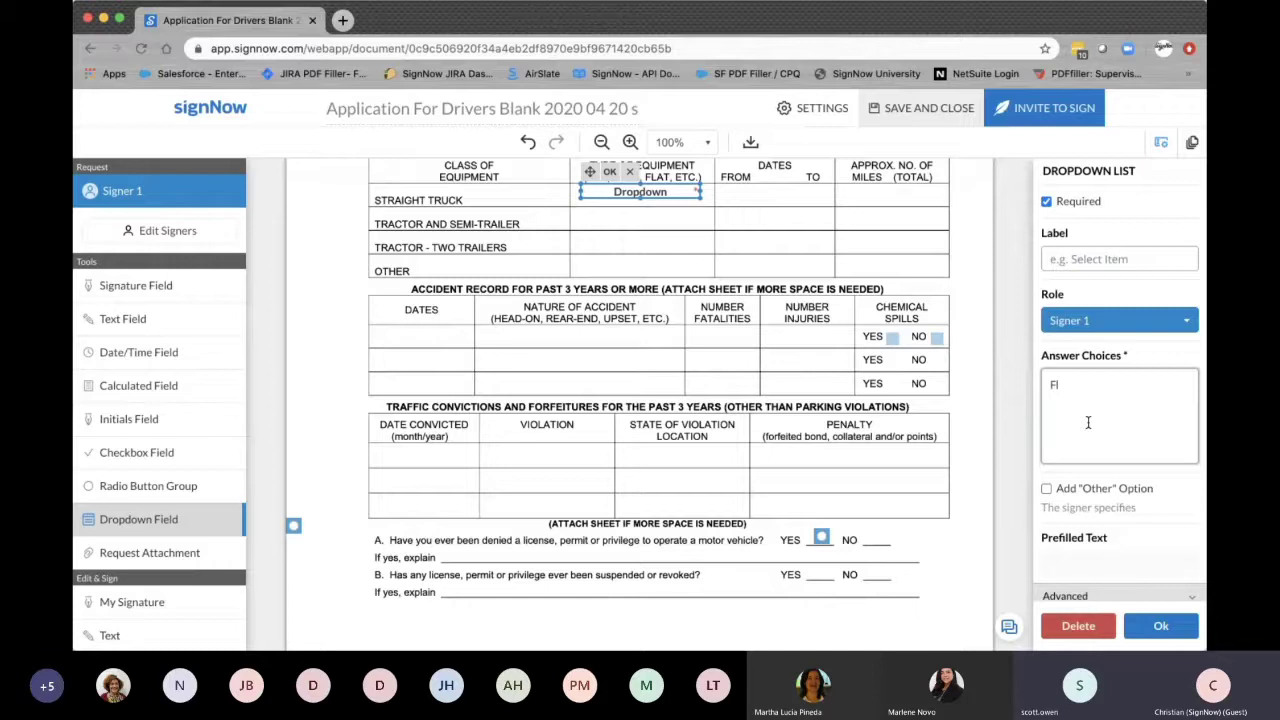
text(at)
key(Return)
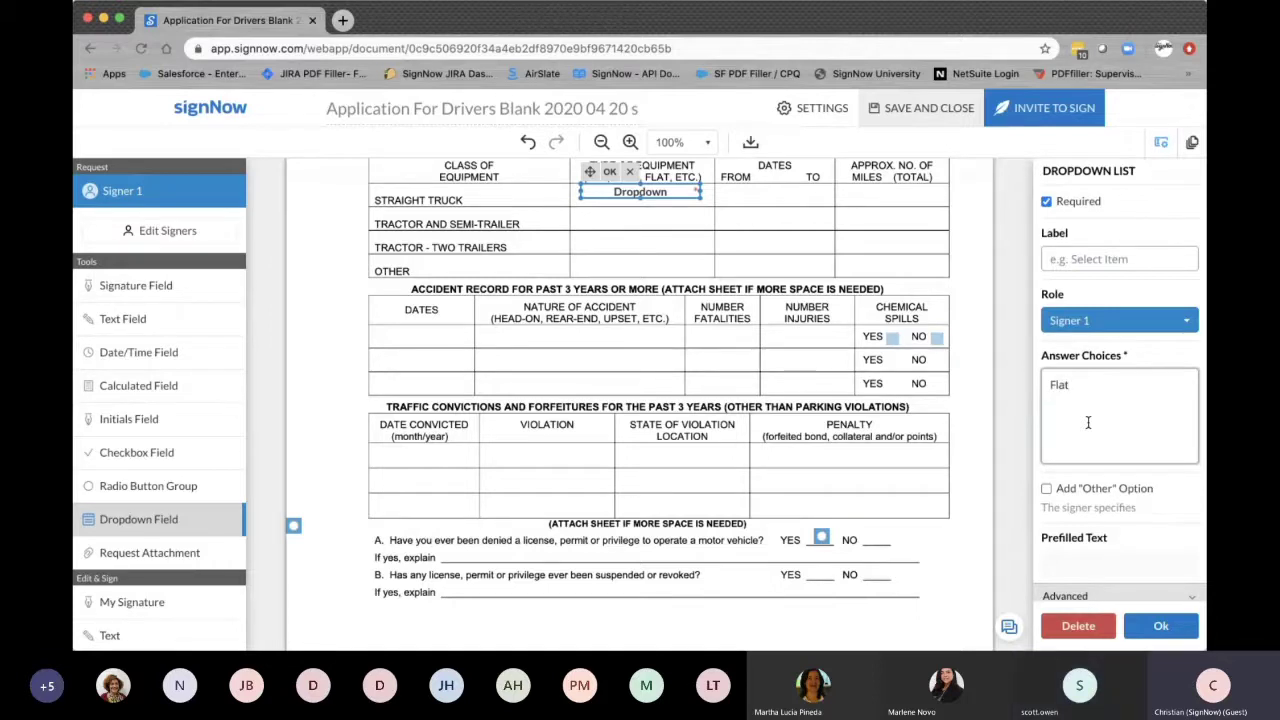
text(Truck)
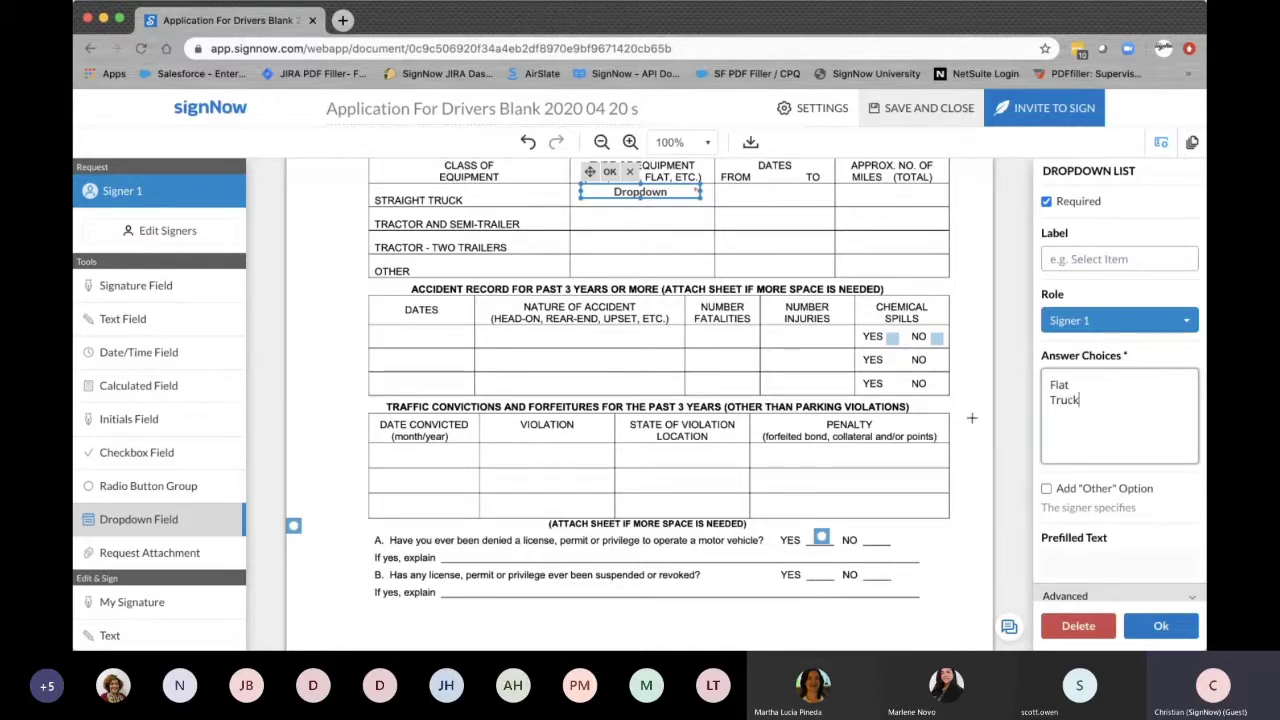
click(1161, 626)
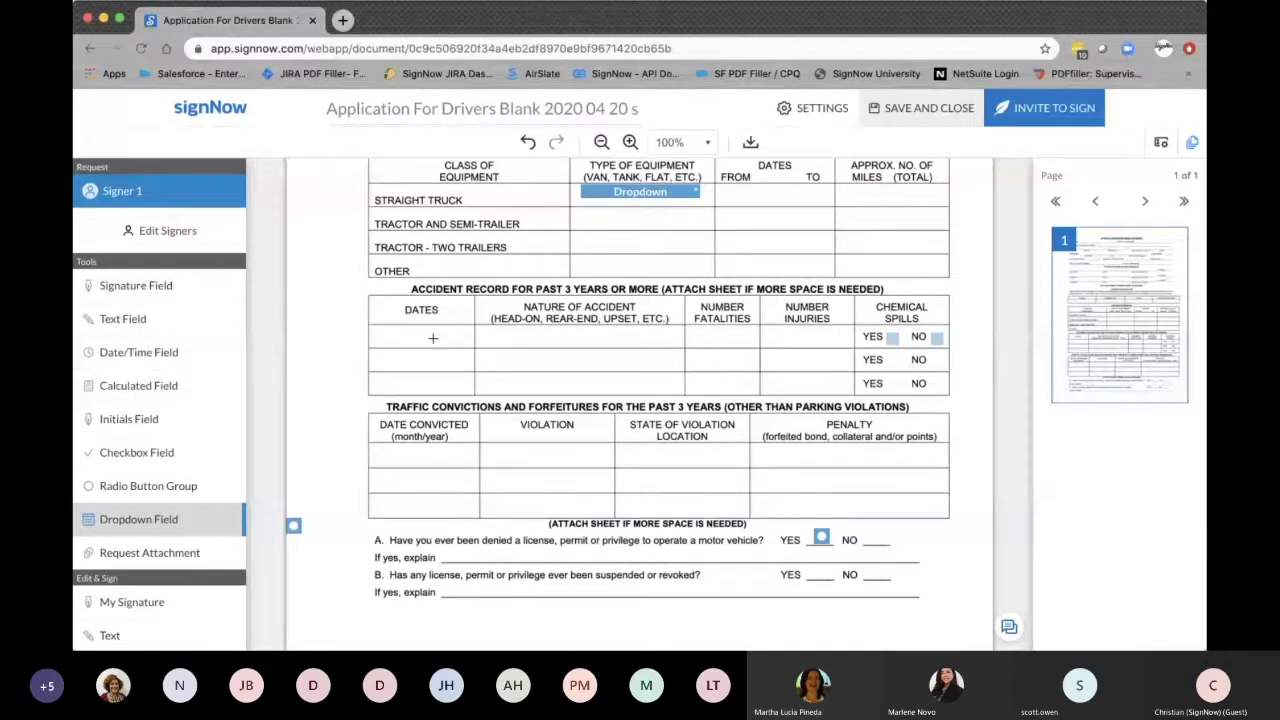
Save the driver application with its fields and close it to return to the documents list
scroll(430, 338, up, 5)
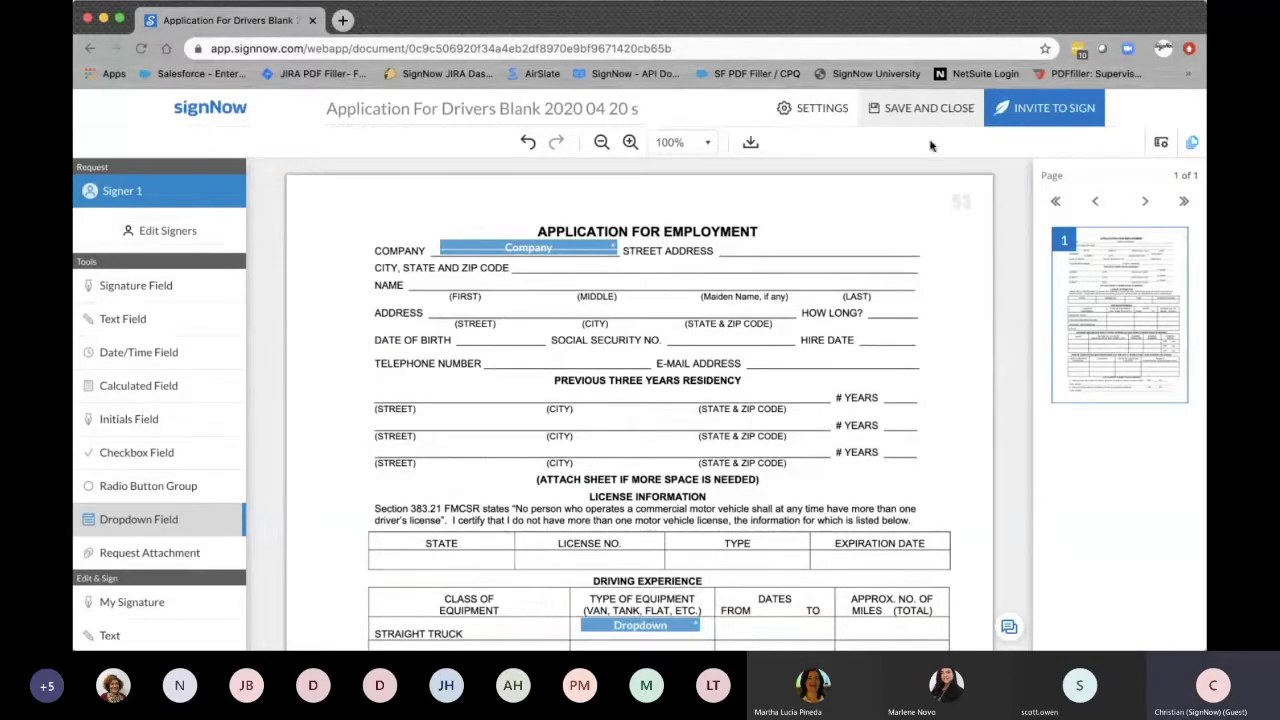
click(884, 38)
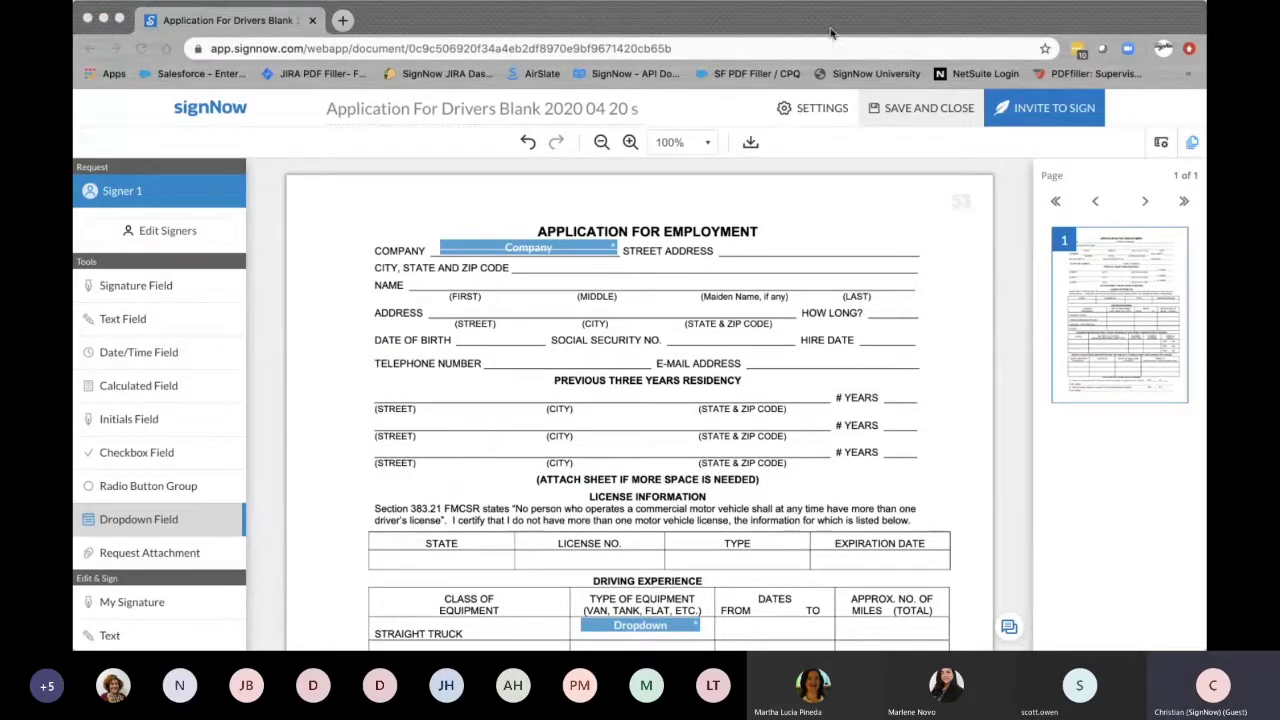
click(956, 124)
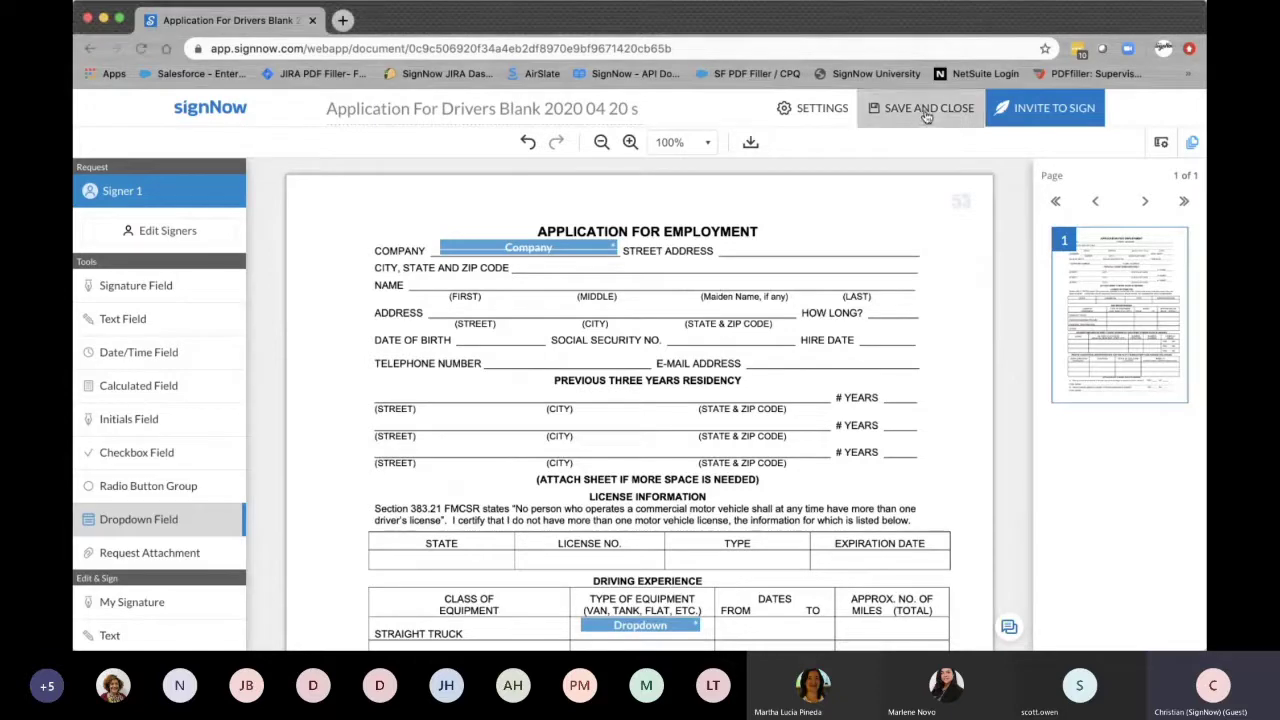
click(928, 112)
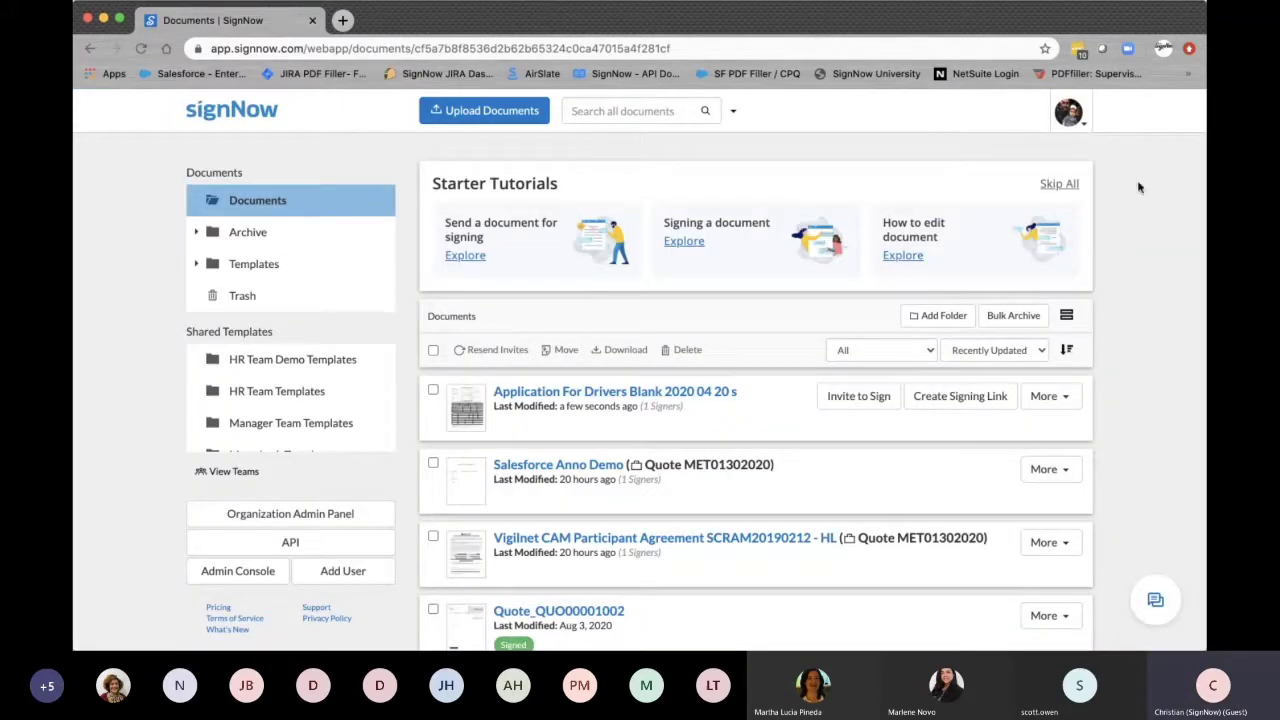
Create a signing link for Application For Drivers Blank 2020 04 20 s and close the link dialog
click(951, 401)
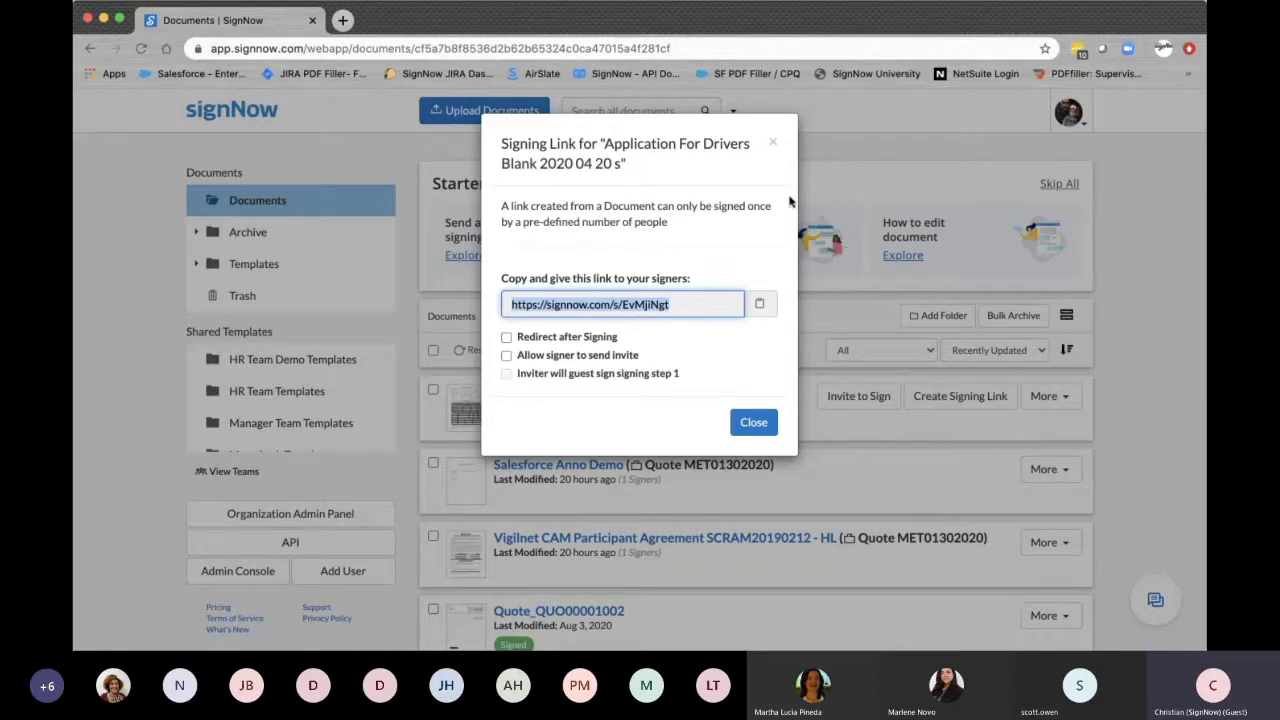
click(774, 147)
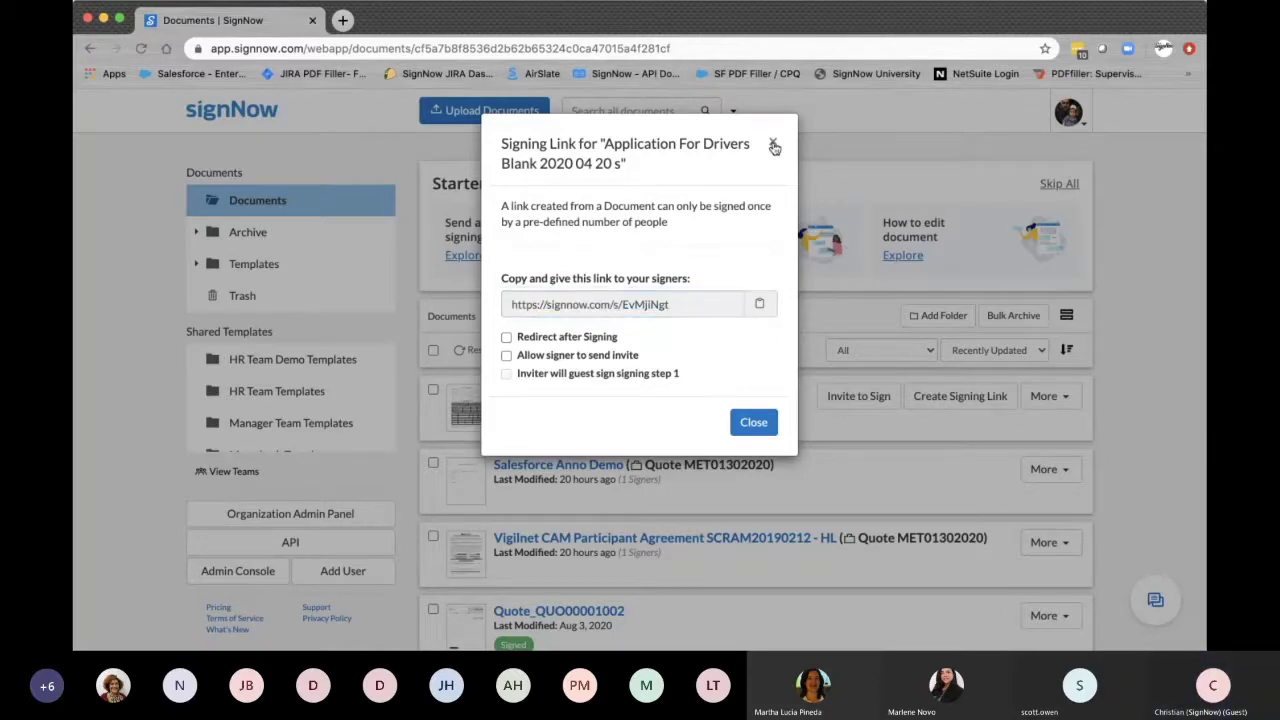
click(774, 147)
Start a signing invite for the driver application, enter Signer 1's email address and expand the signer email's subject and message
click(851, 406)
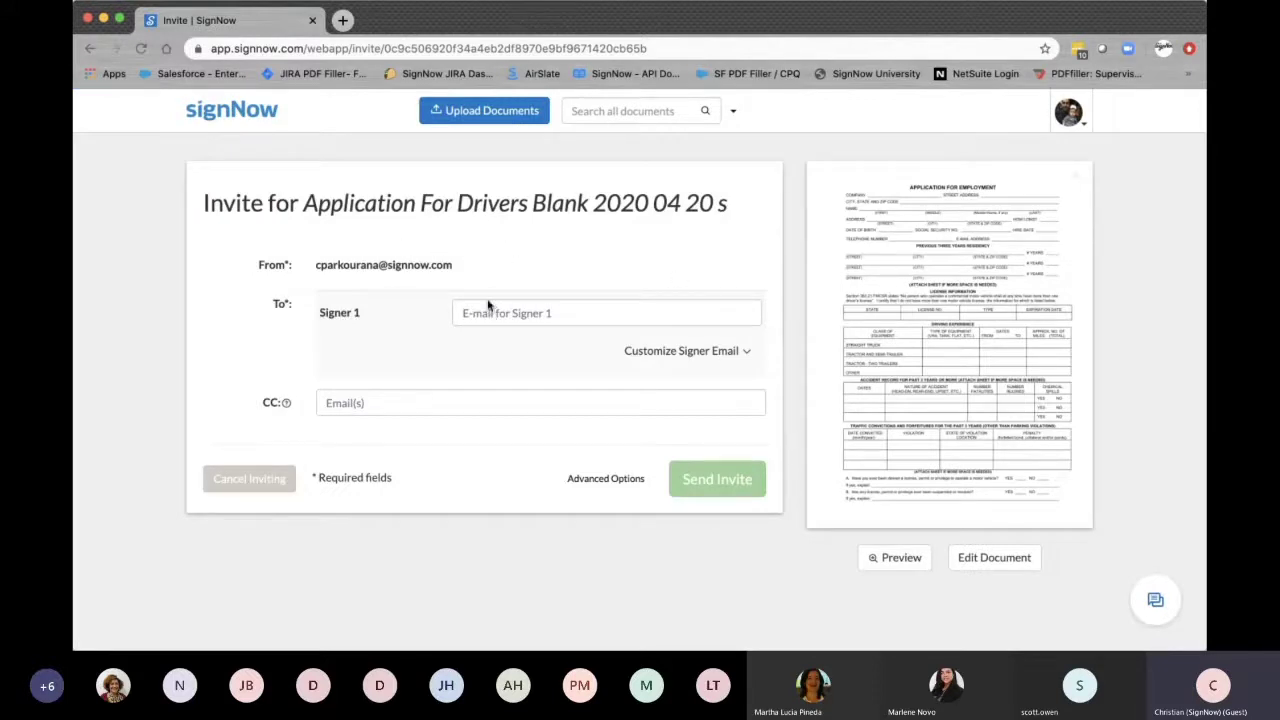
click(481, 320)
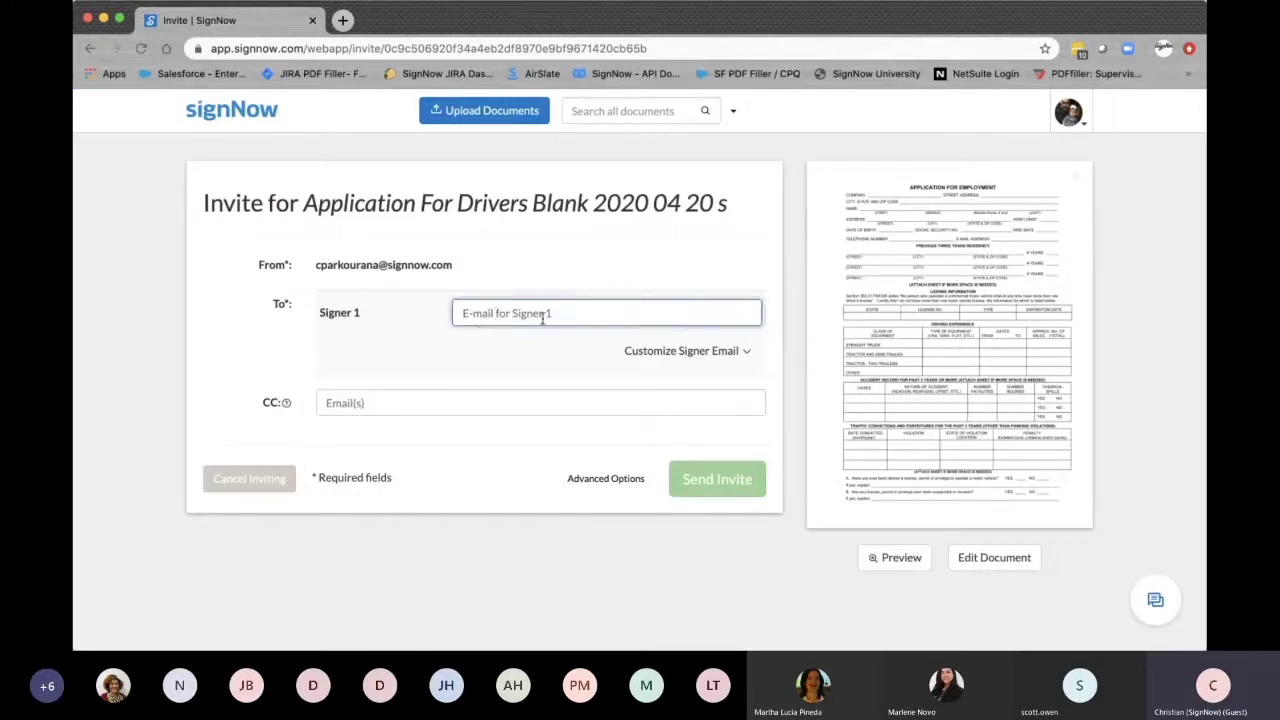
text(cp)
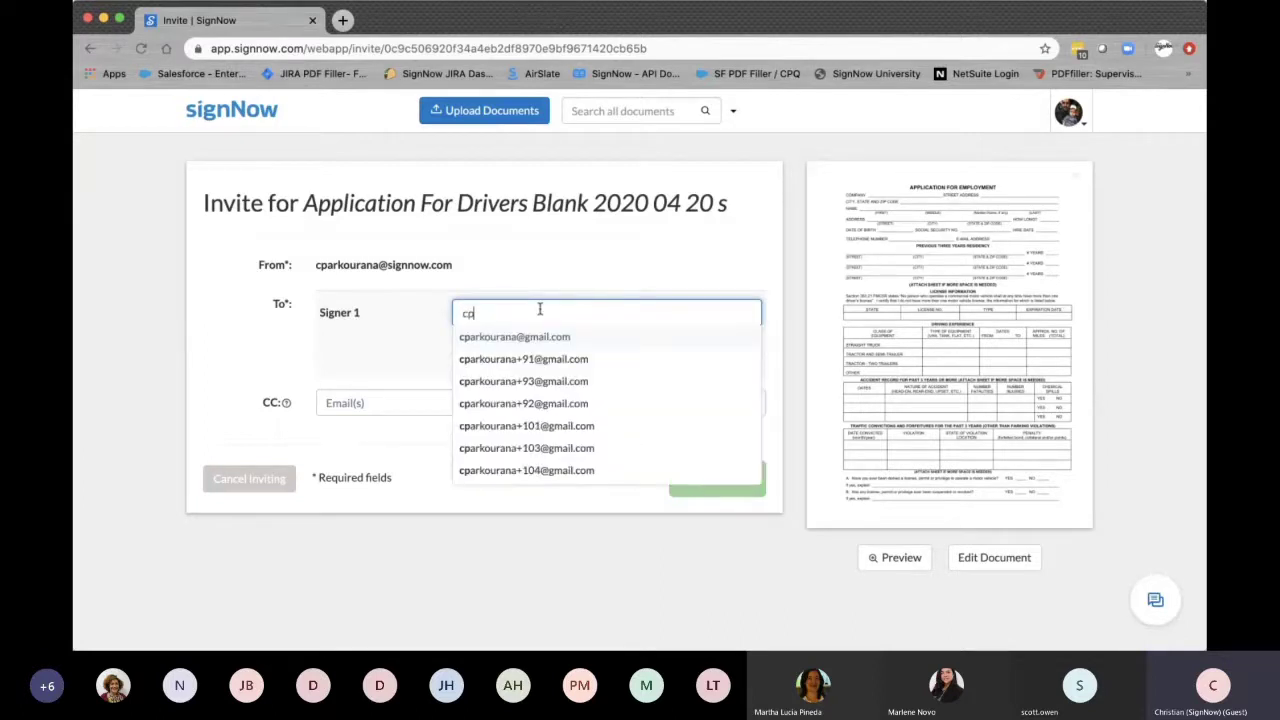
click(514, 337)
click(659, 355)
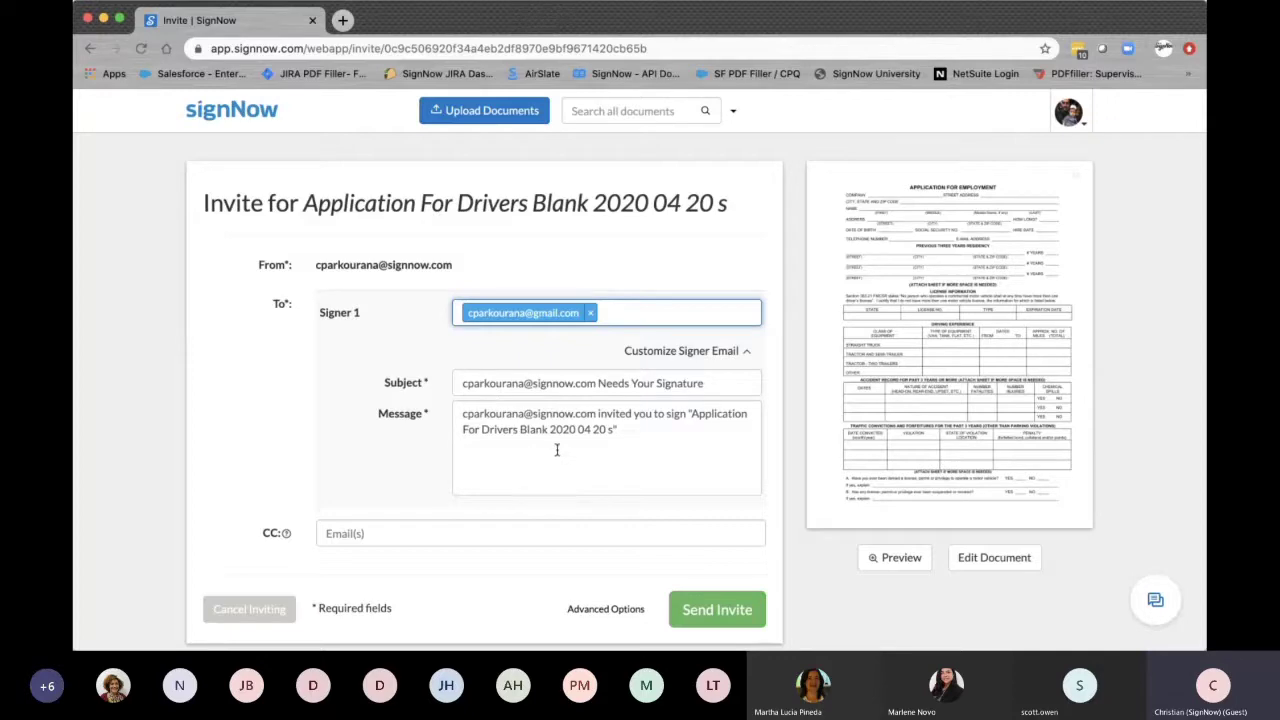
scroll(557, 450, down, 2)
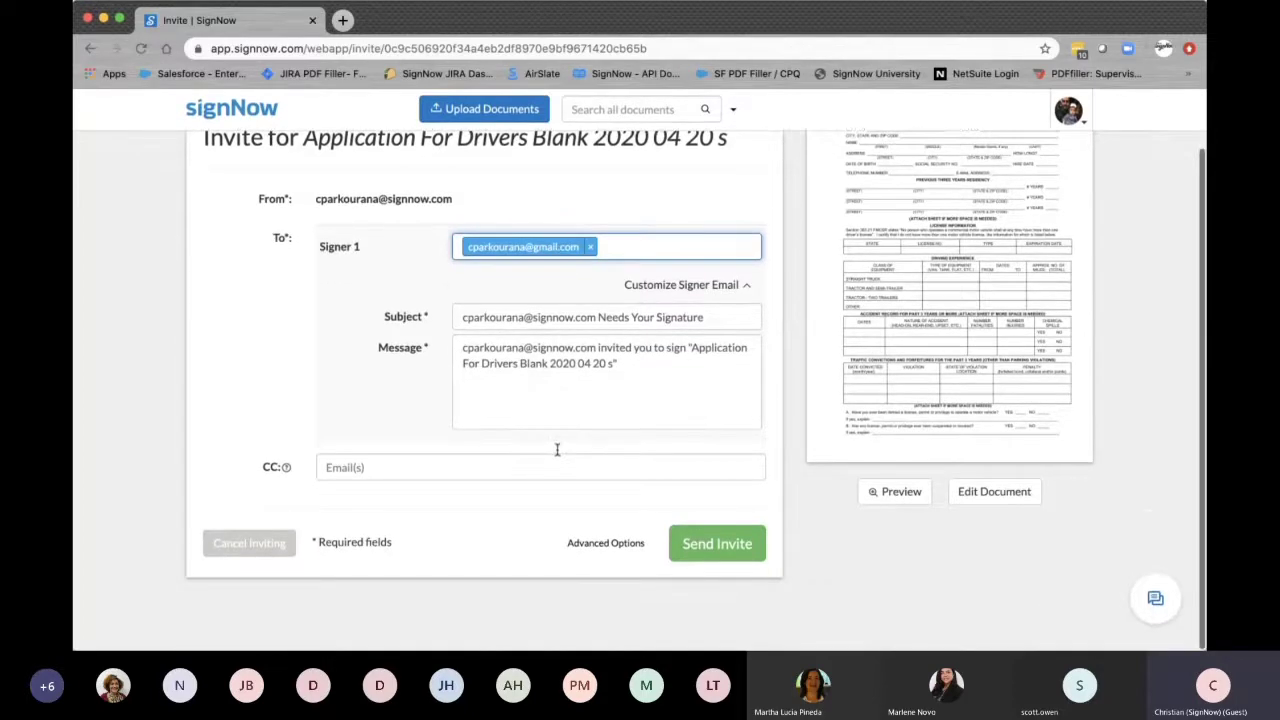
scroll(557, 450, up, 2)
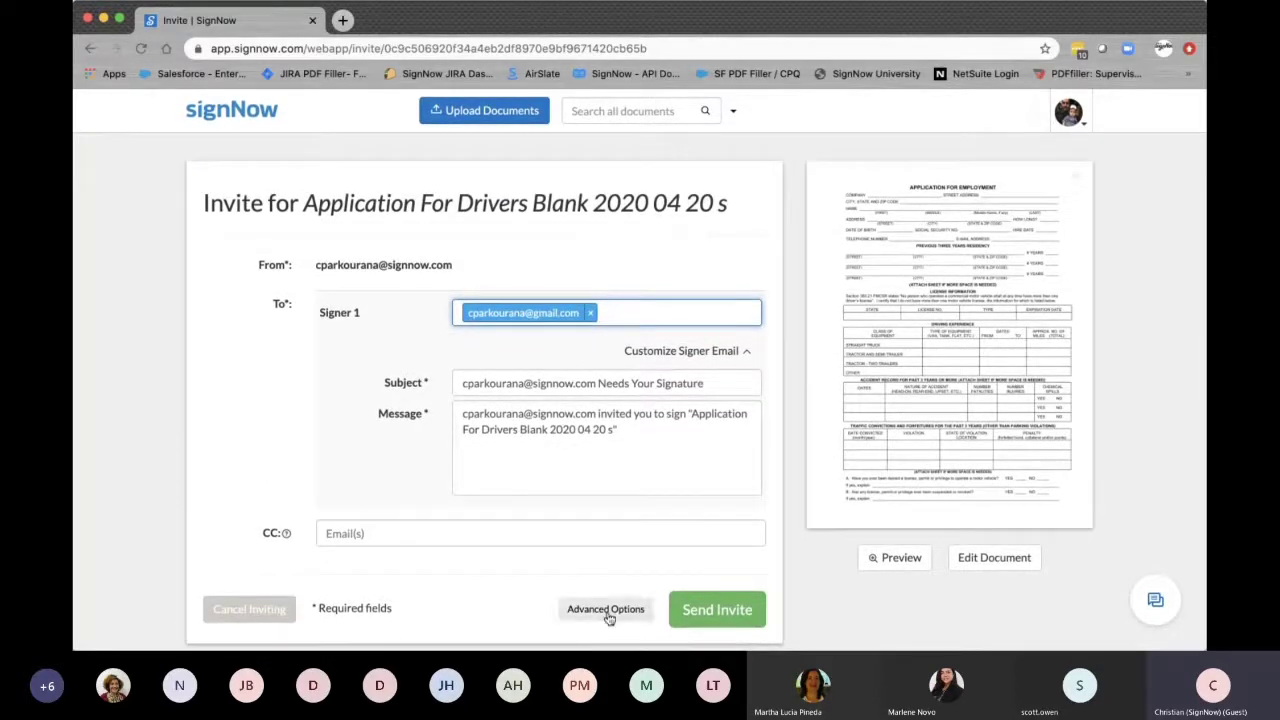
Show the invite's advanced options and review the signer authentication methods, reminders, payment and completion settings
click(608, 610)
scroll(585, 510, down, 1)
scroll(585, 510, down, 5)
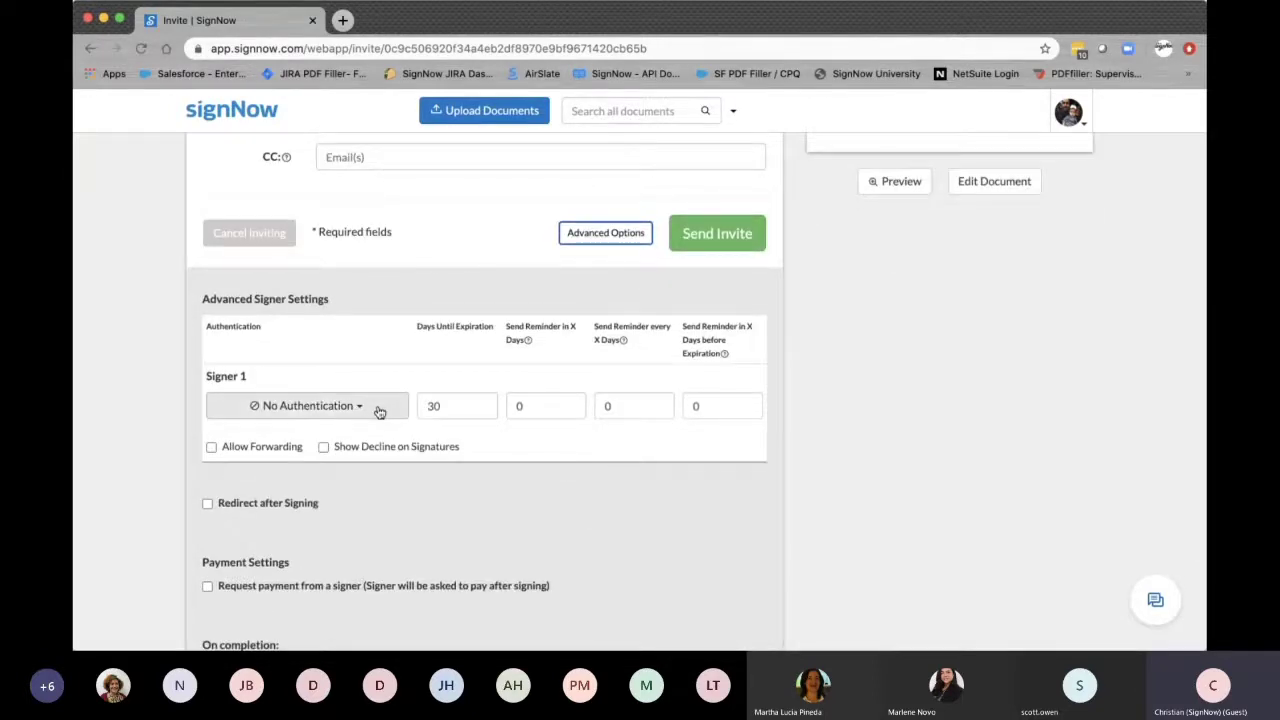
click(379, 412)
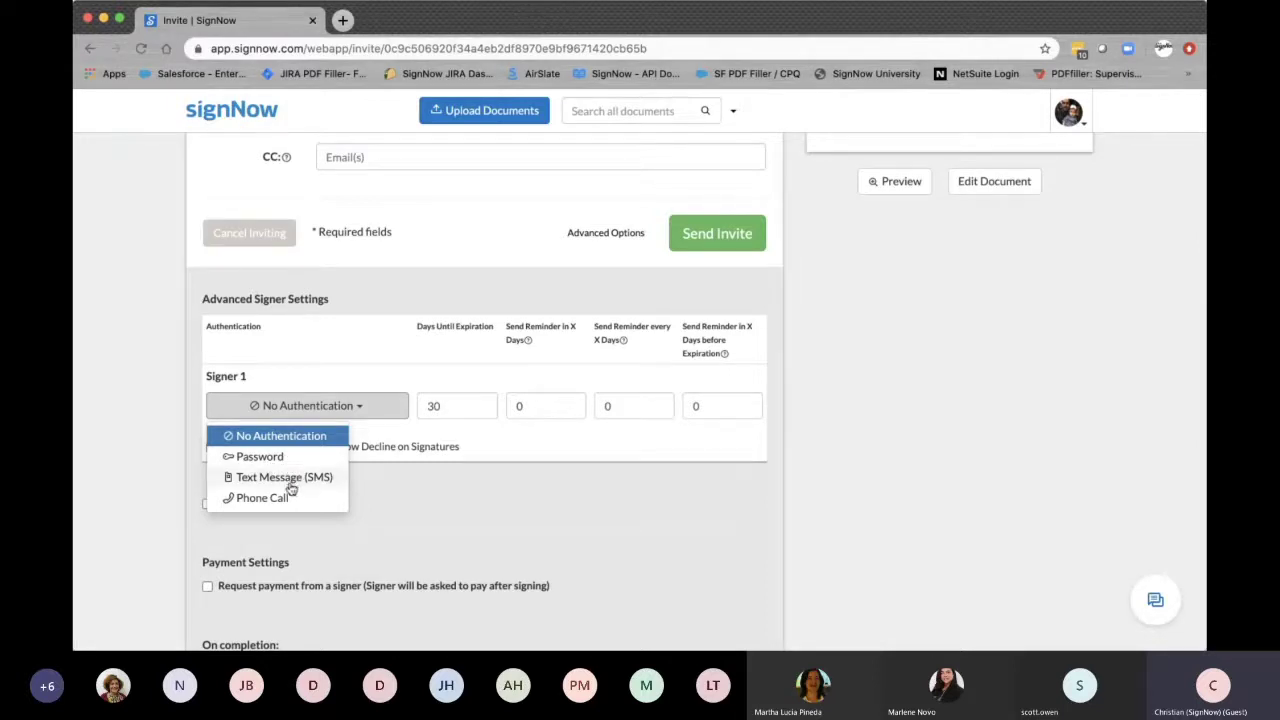
click(423, 501)
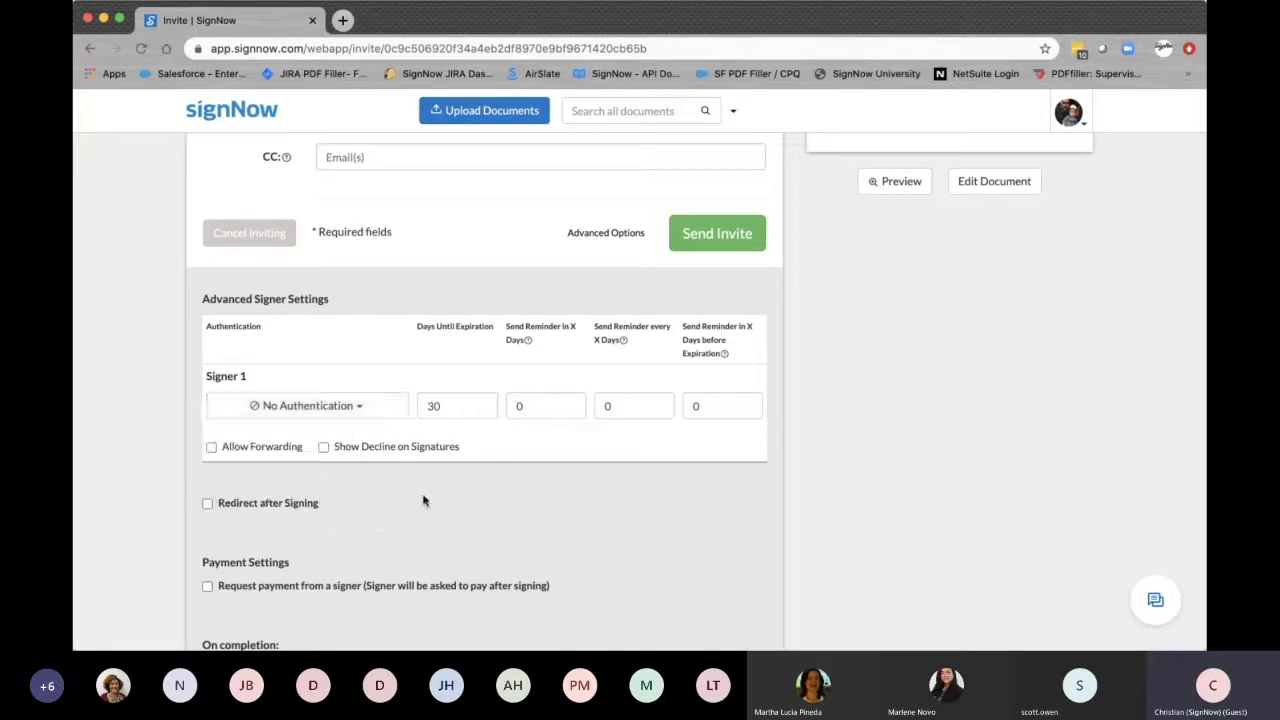
scroll(423, 501, down, 3)
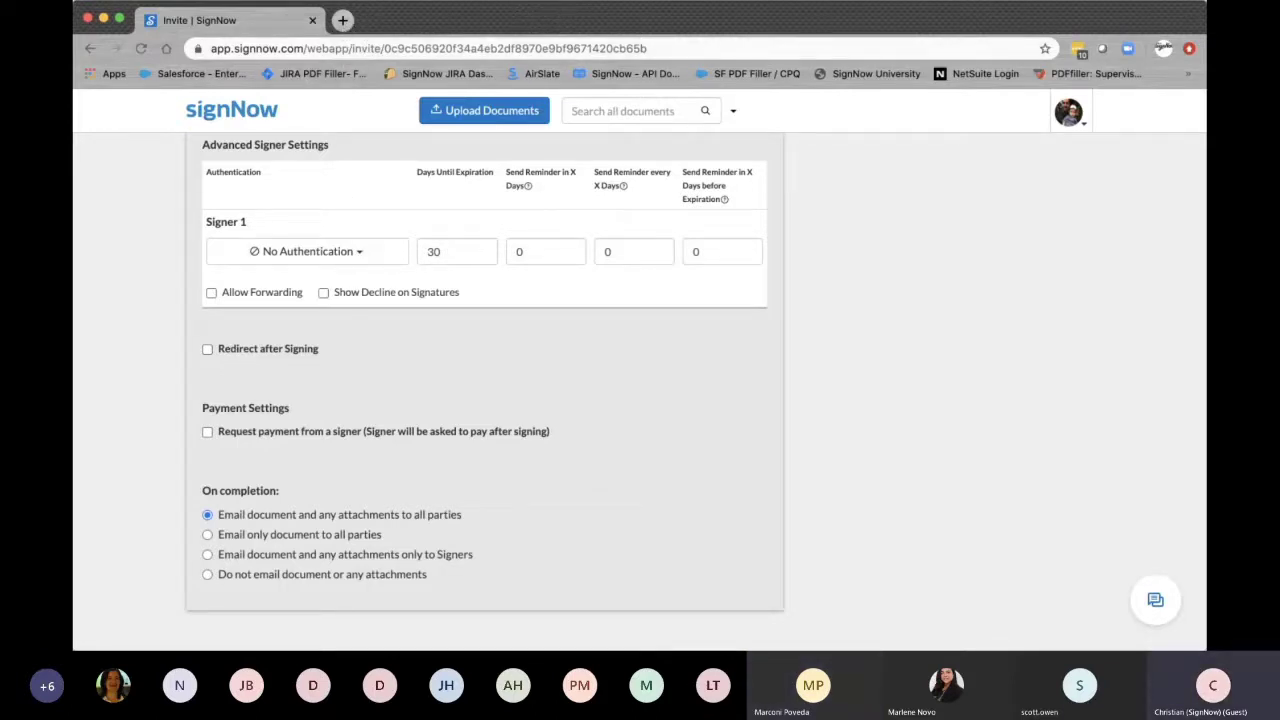
Open signnow.com in a new browser tab and go to its pricing page
click(343, 21)
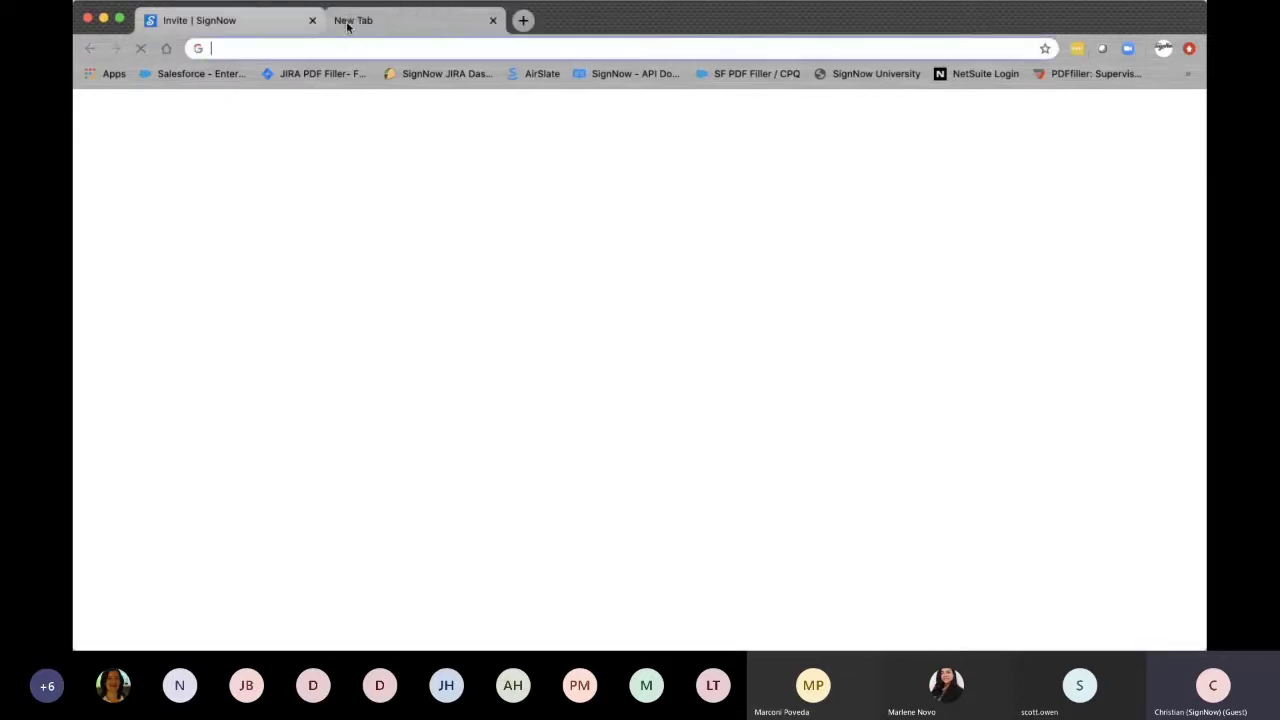
text(signnow.com)
key(Return)
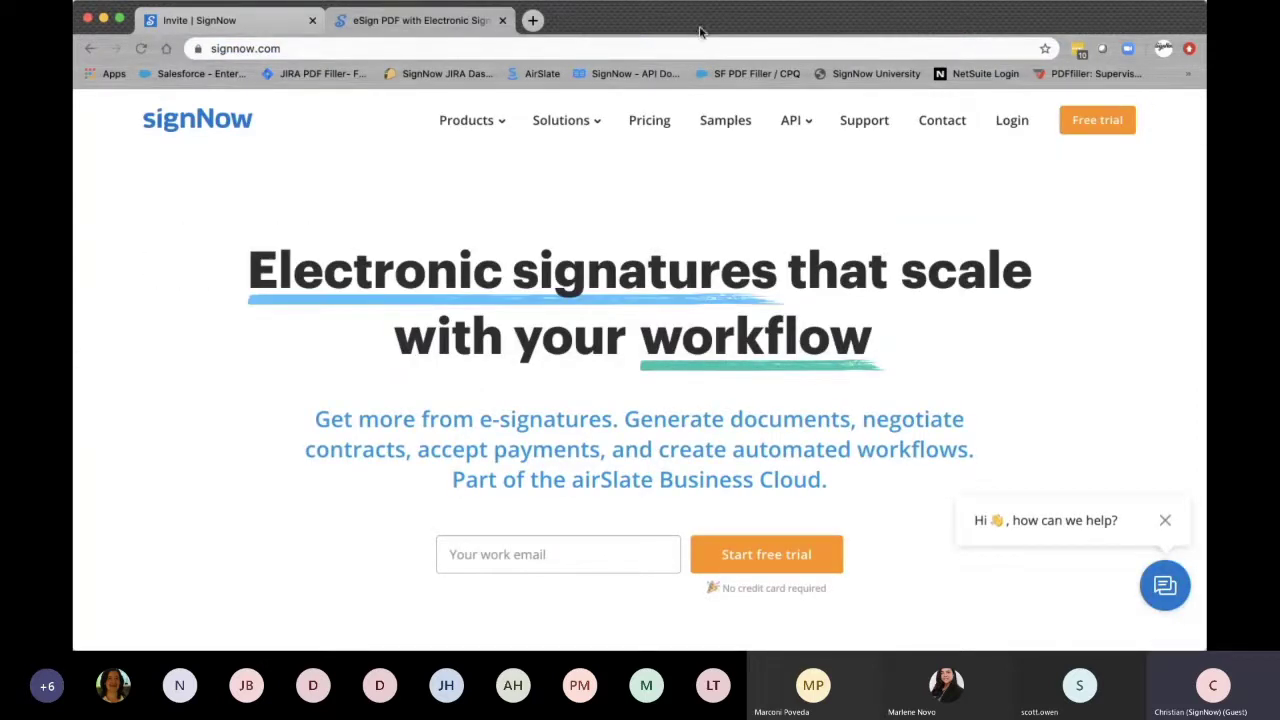
click(650, 121)
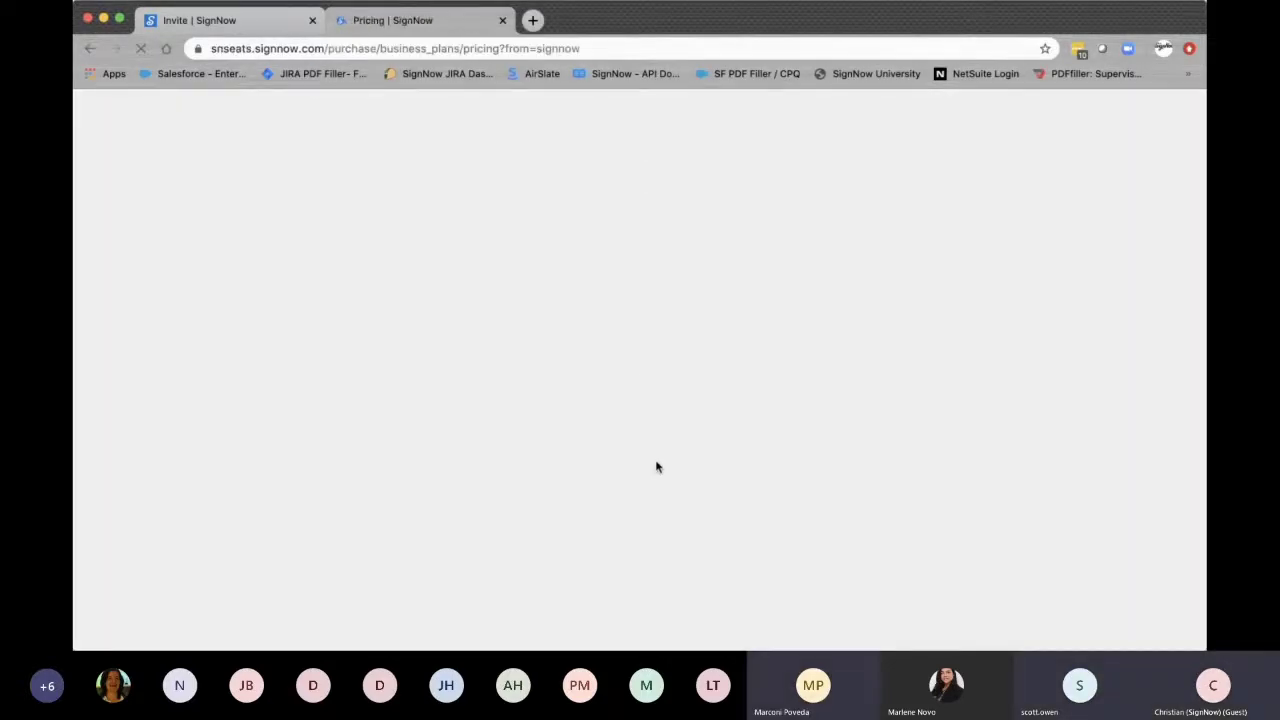
Expand the full feature list on the pricing page and compare the Business, Business Premium, Enterprise and airSlate Business Cloud plans
scroll(657, 467, down, 3)
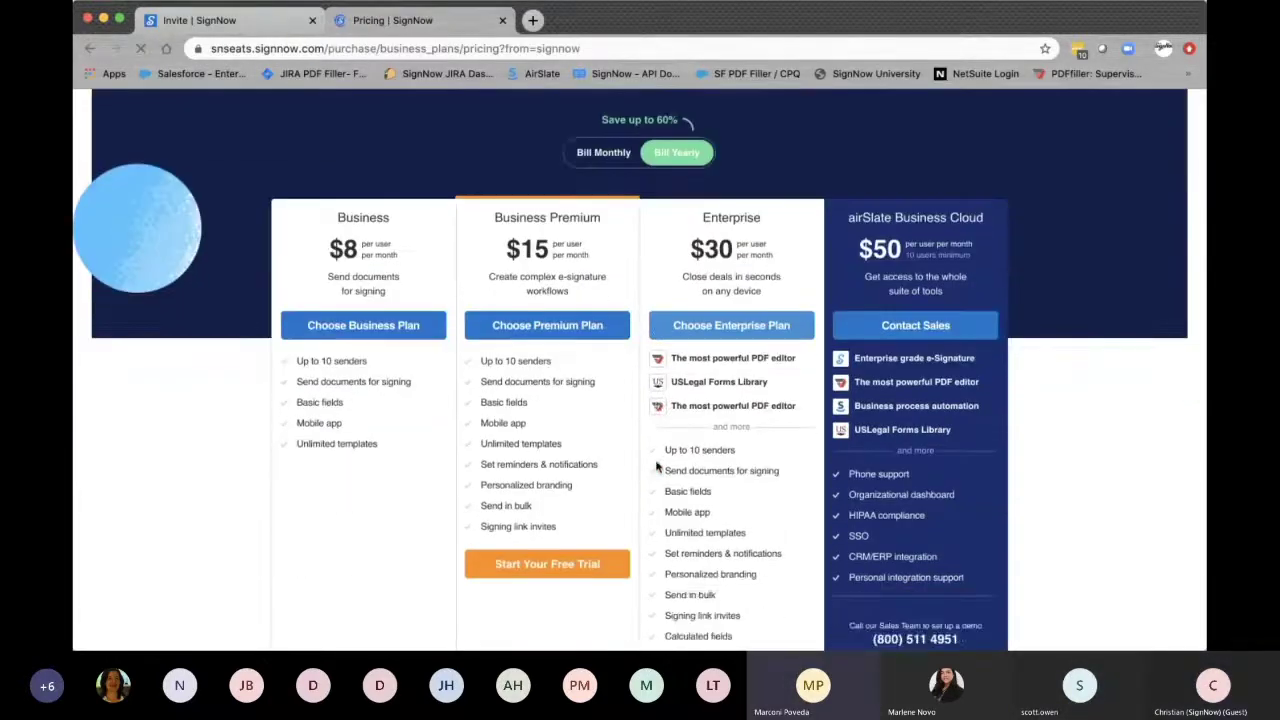
scroll(657, 467, down, 2)
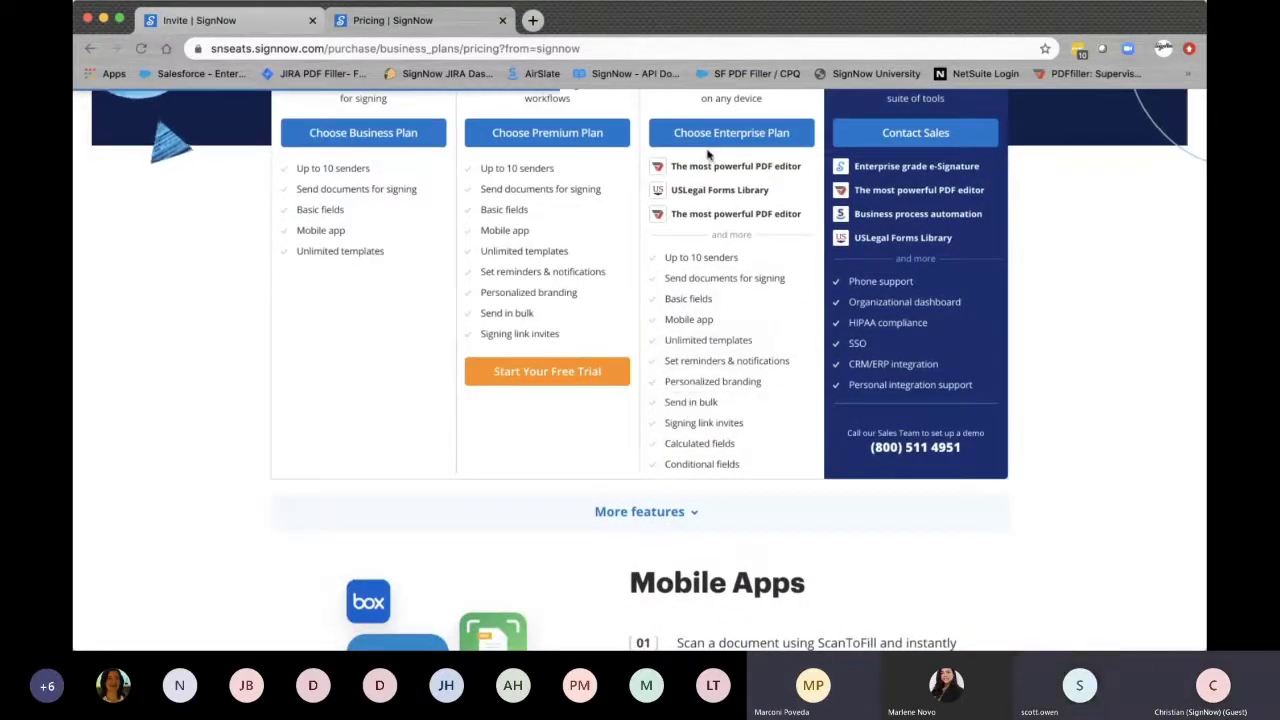
scroll(708, 152, up, 2)
scroll(706, 334, down, 1)
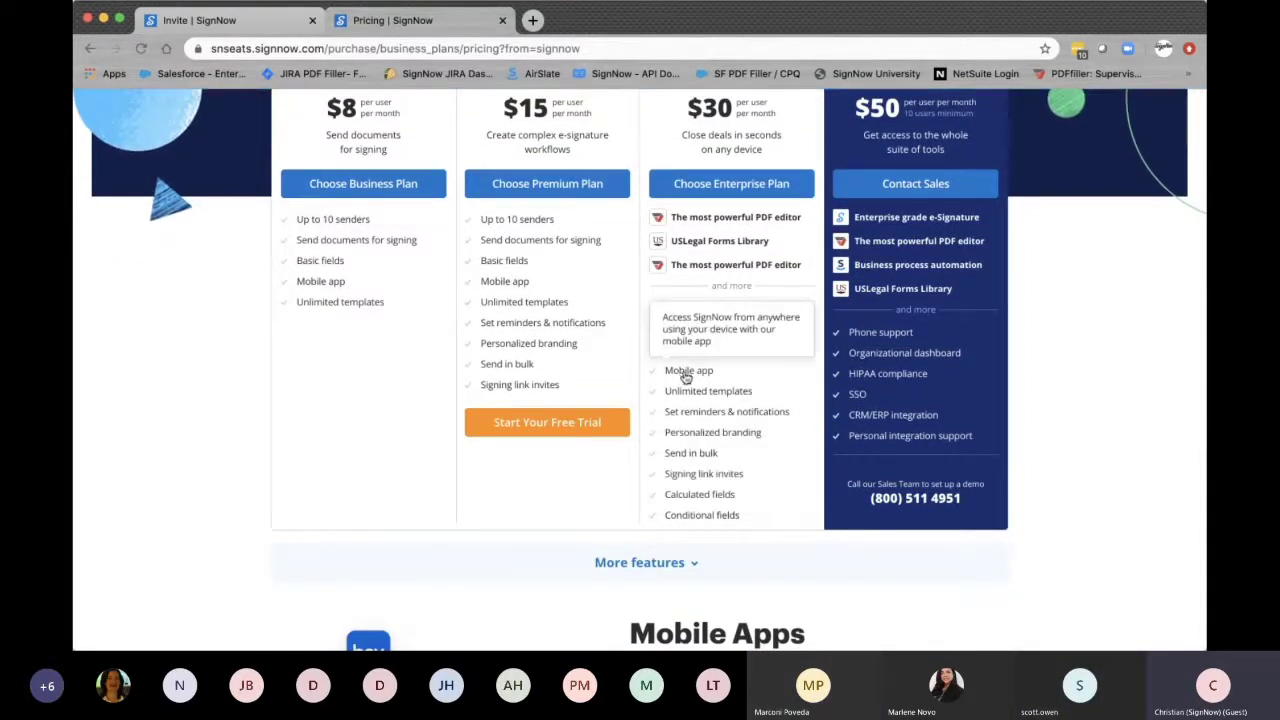
click(665, 570)
scroll(665, 577, down, 3)
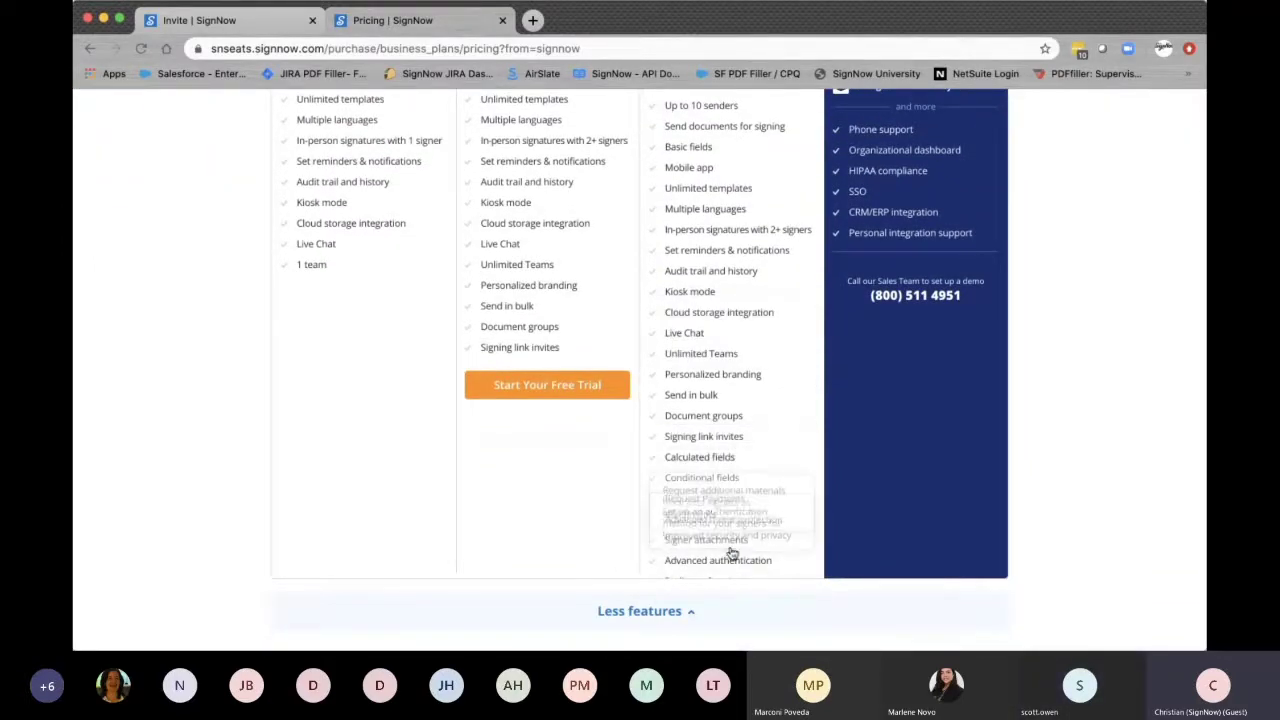
scroll(728, 557, down, 1)
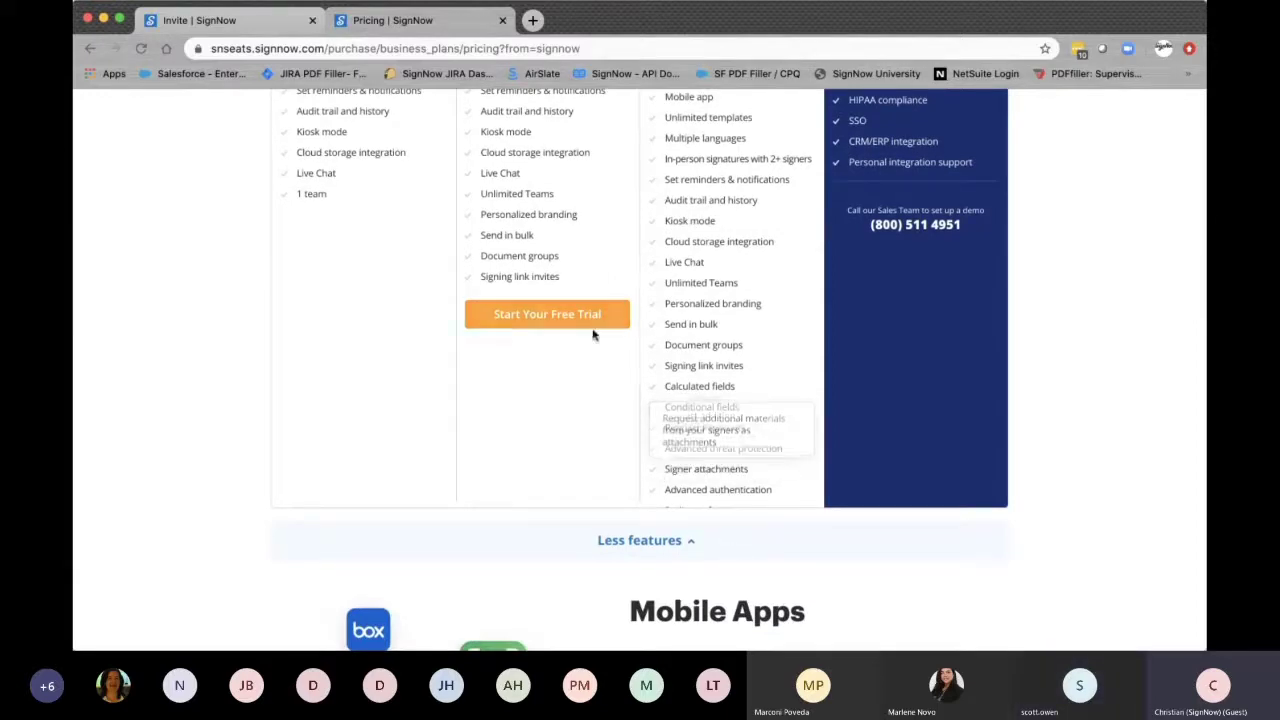
scroll(589, 343, up, 1)
scroll(589, 370, up, 5)
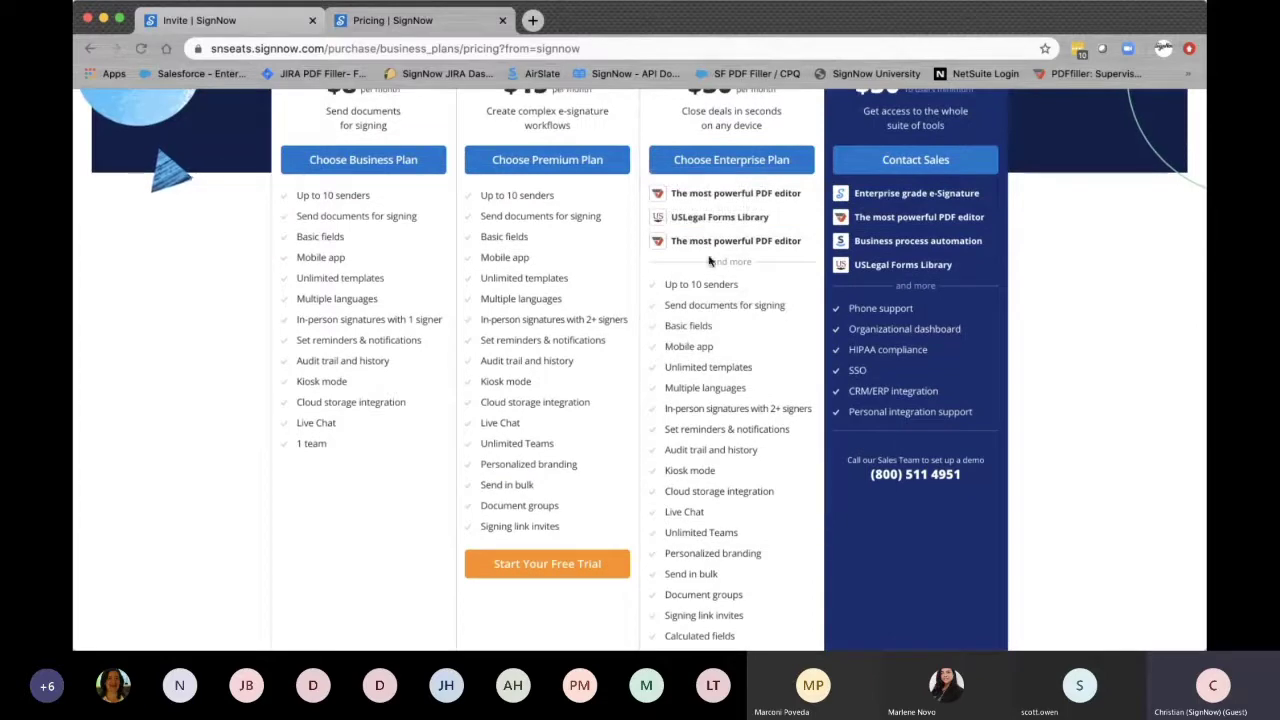
scroll(715, 344, down, 1)
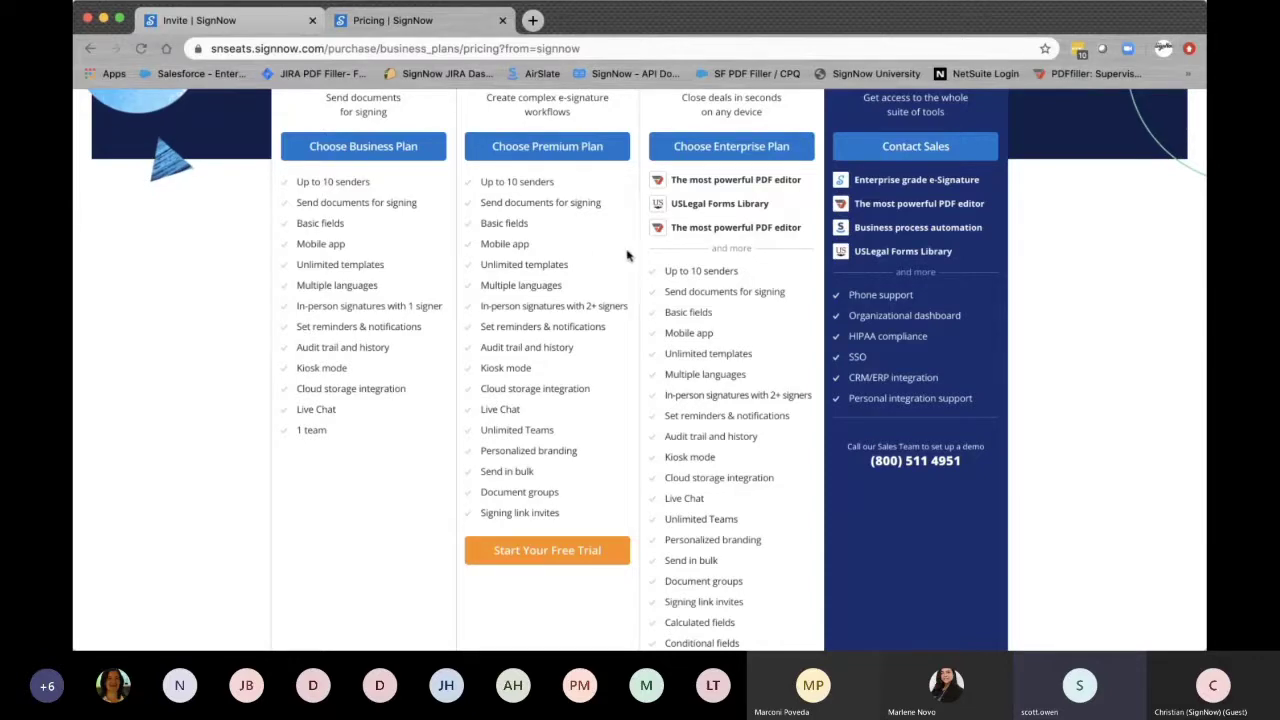
scroll(594, 253, up, 3)
scroll(594, 253, down, 2)
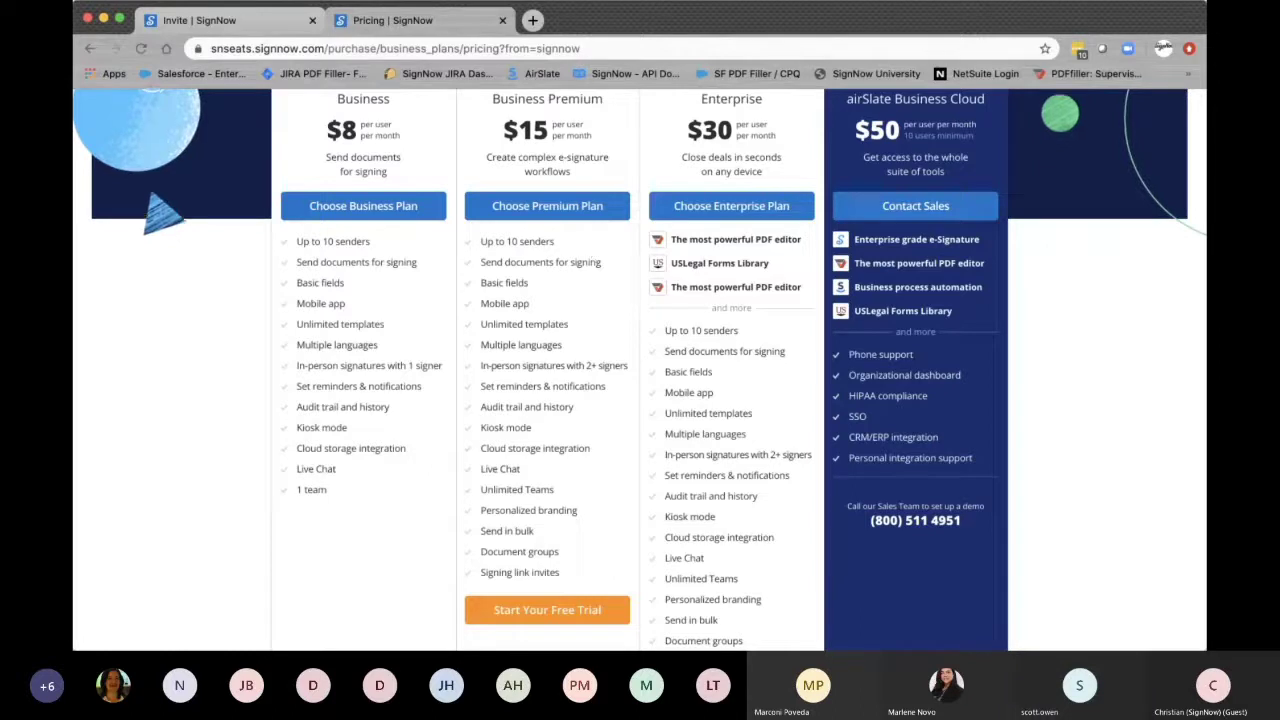
Return to the driver application's invite and enable Redirect after Signing
click(262, 26)
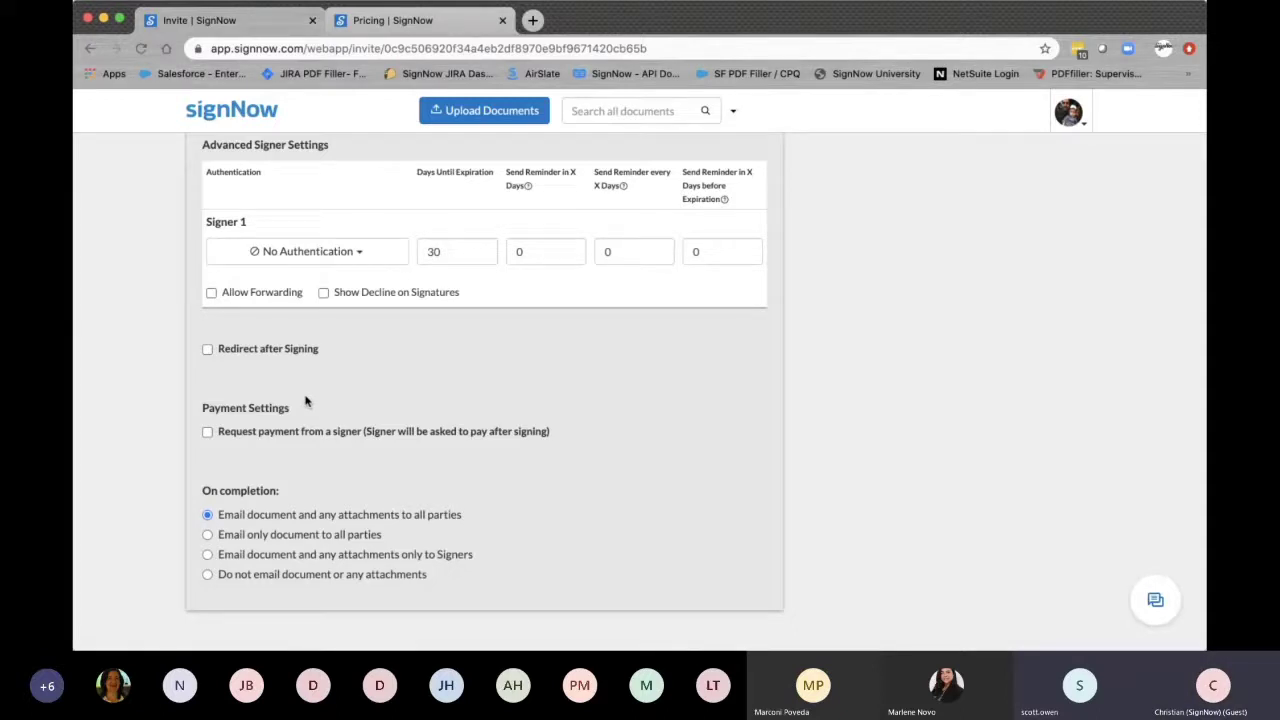
click(233, 352)
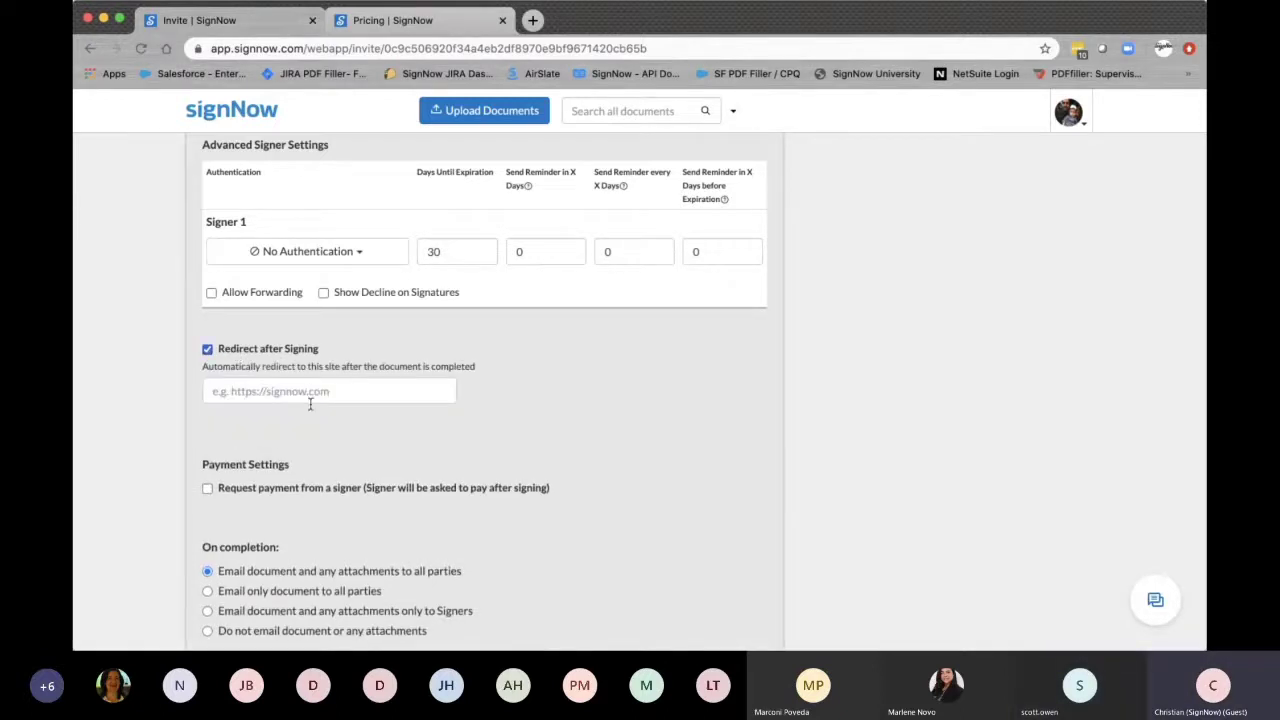
Turn off Redirect after Signing and send the driver application invite to Signer 1
click(240, 397)
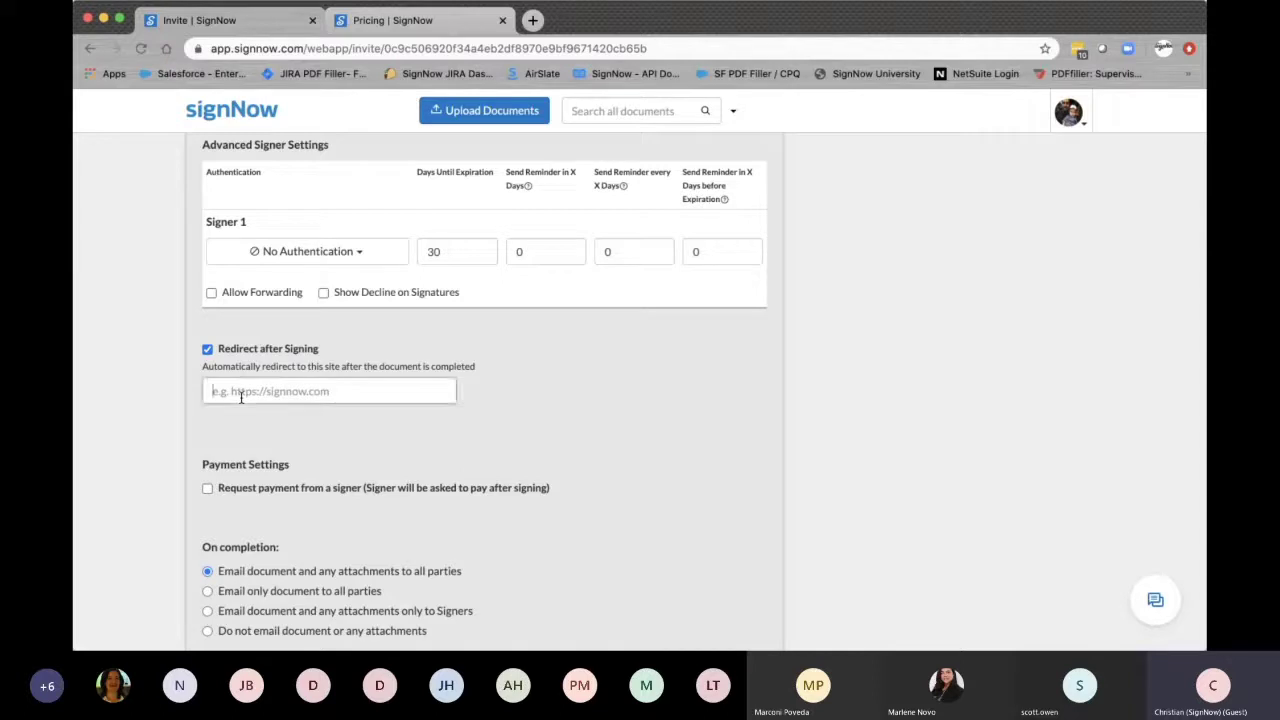
click(208, 350)
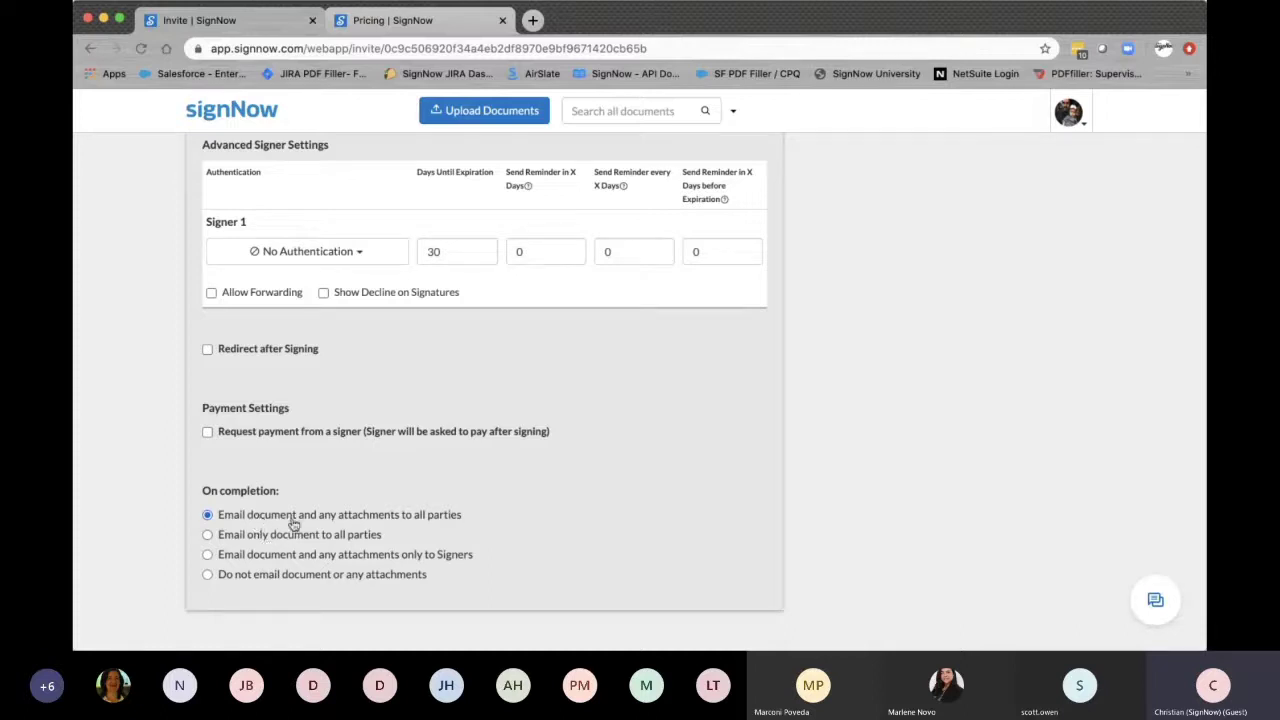
scroll(334, 511, up, 5)
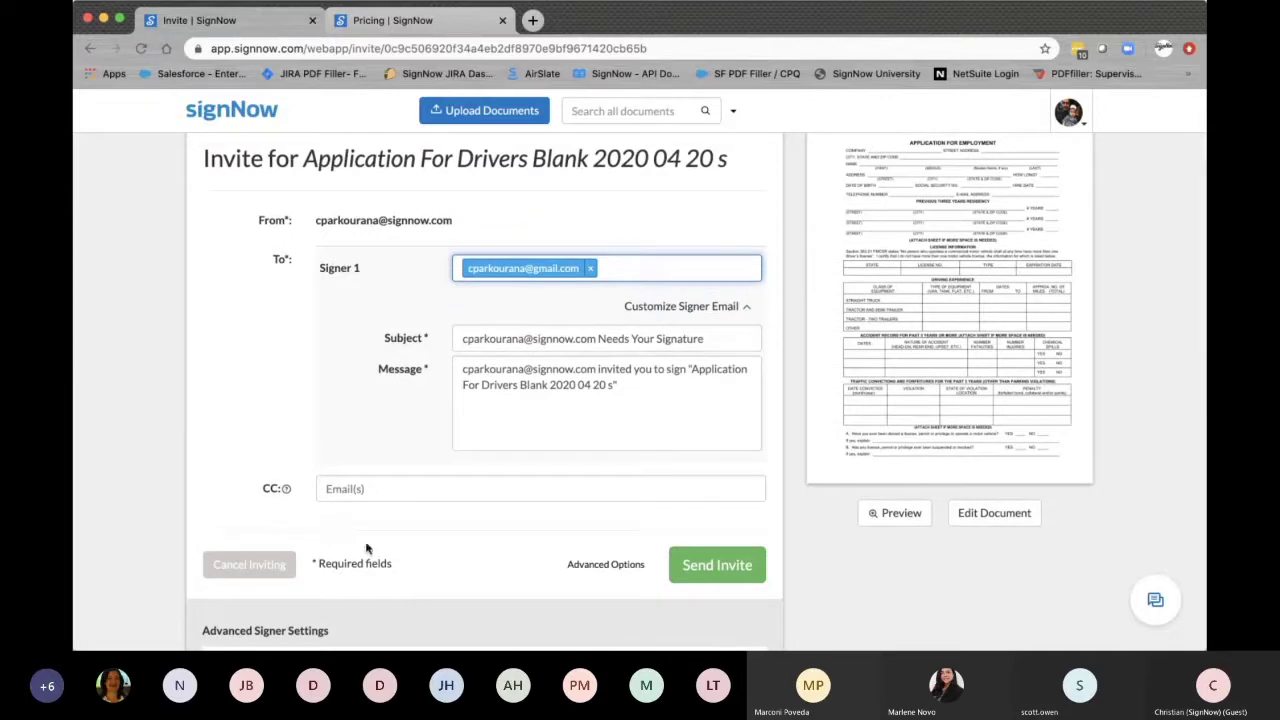
click(729, 567)
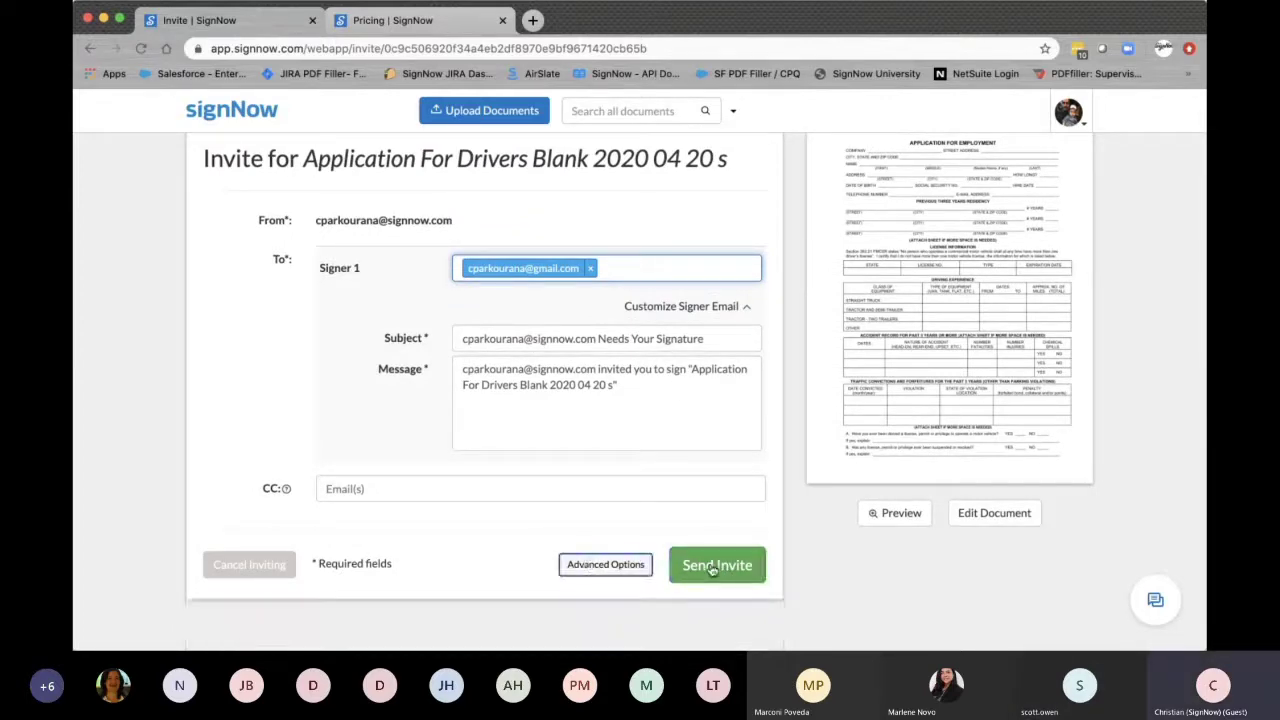
click(714, 564)
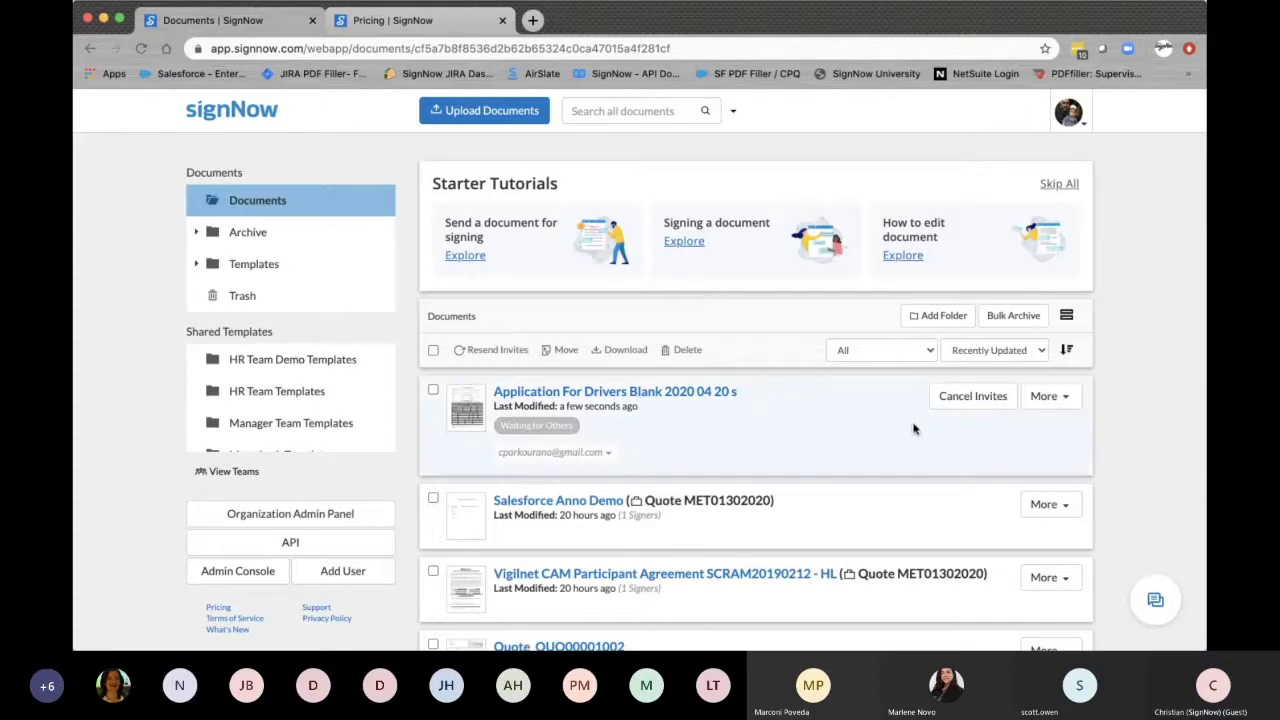
Review the History of Application For Drivers Blank 2020 04 20 s, including its events, times and IP addresses
scroll(986, 447, down, 2)
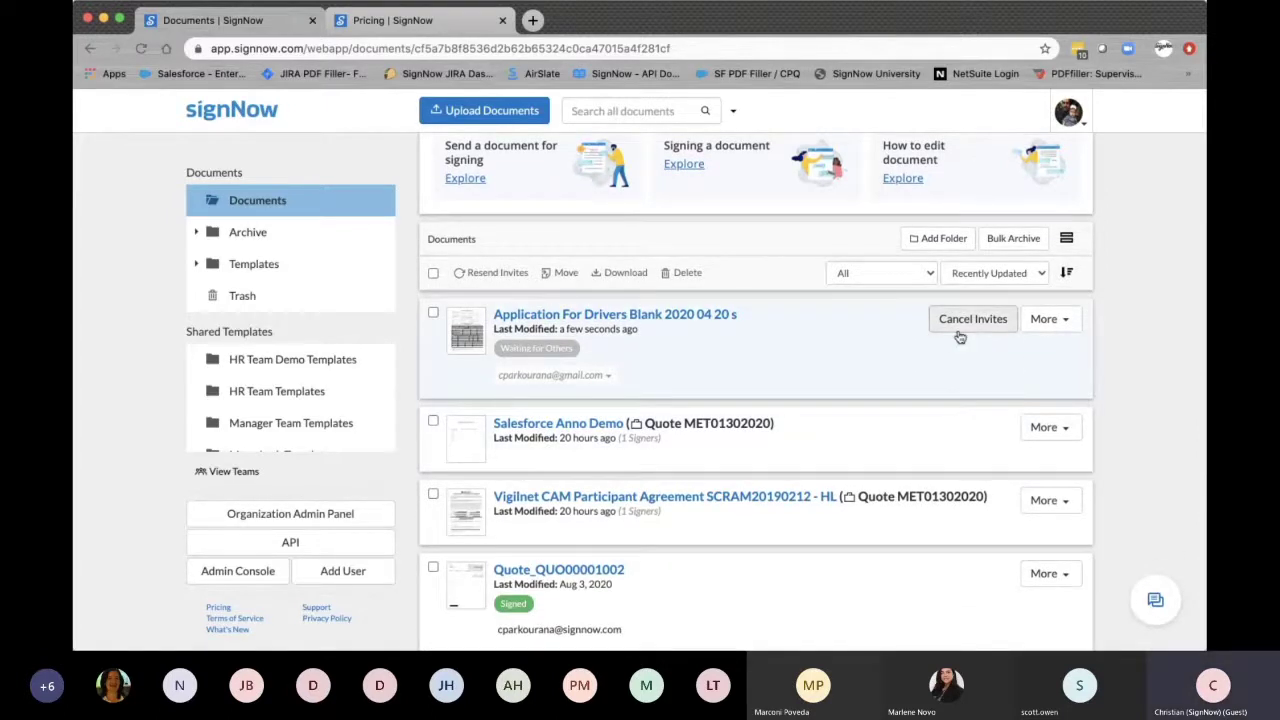
click(1047, 319)
scroll(1047, 330, up, 1)
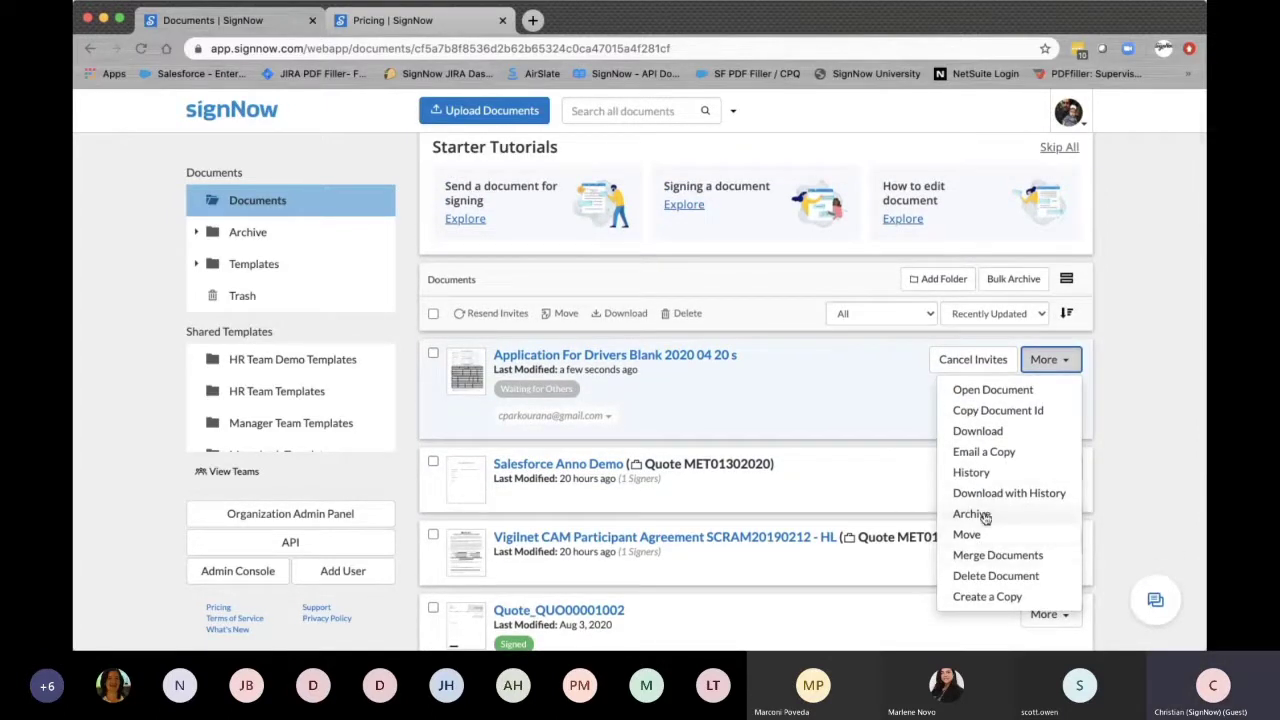
click(977, 474)
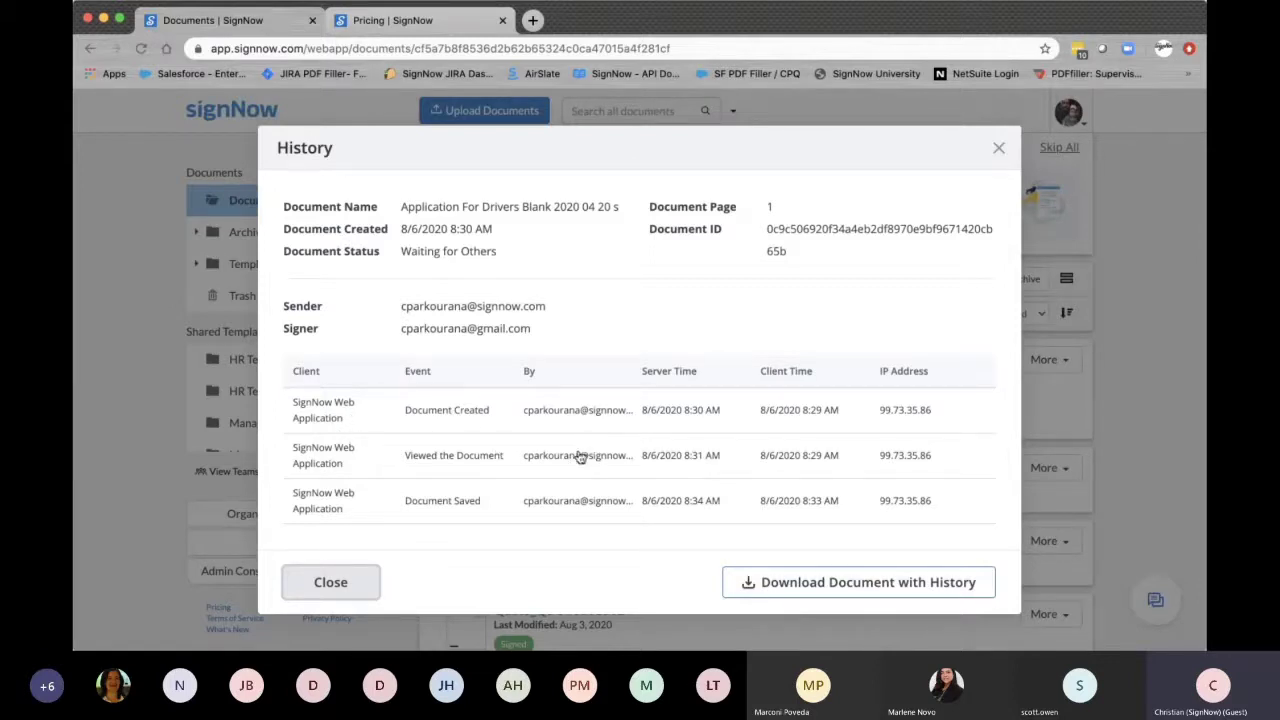
scroll(580, 455, down, 1)
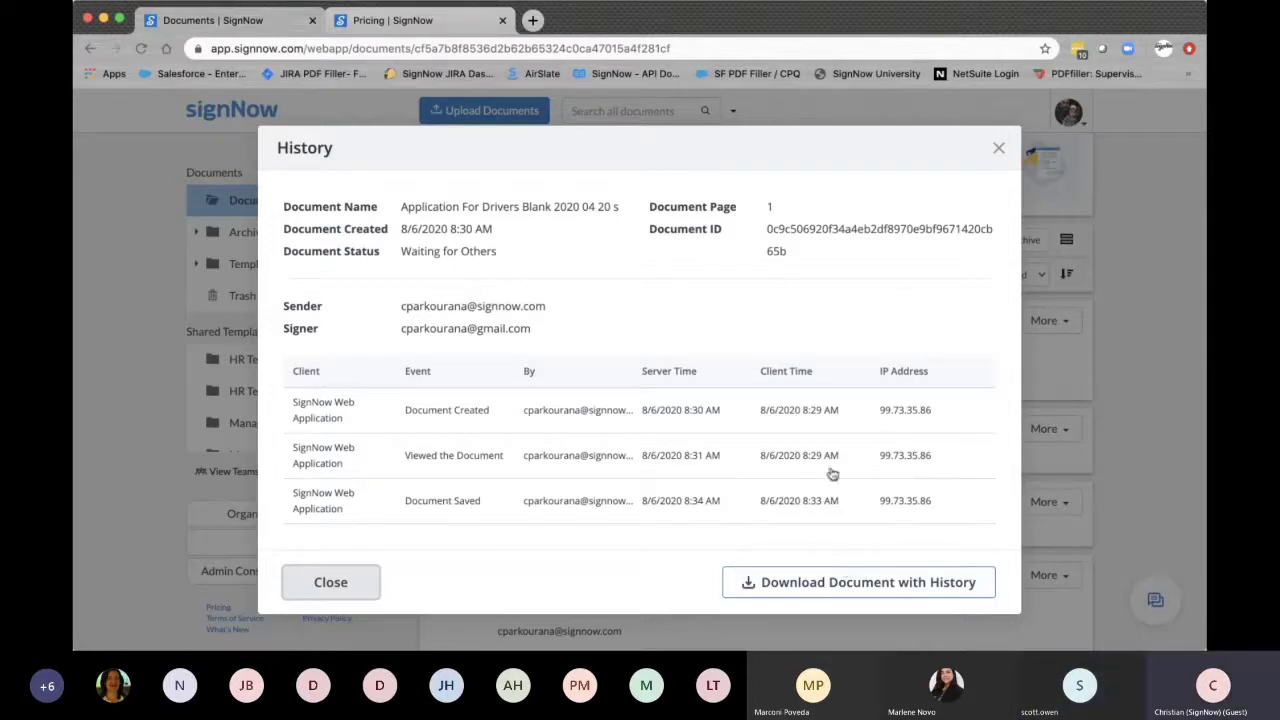
click(998, 147)
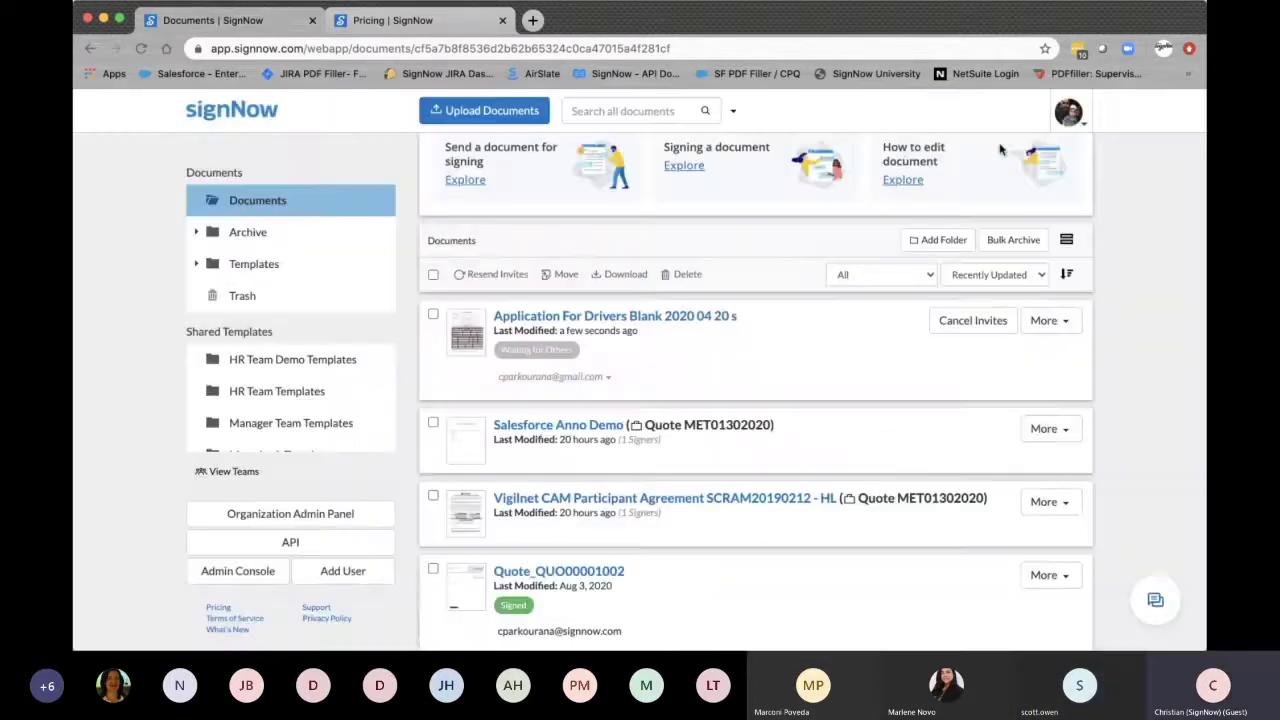
Review the cloud storage services available for exporting signed documents and return to the documents list
click(1084, 126)
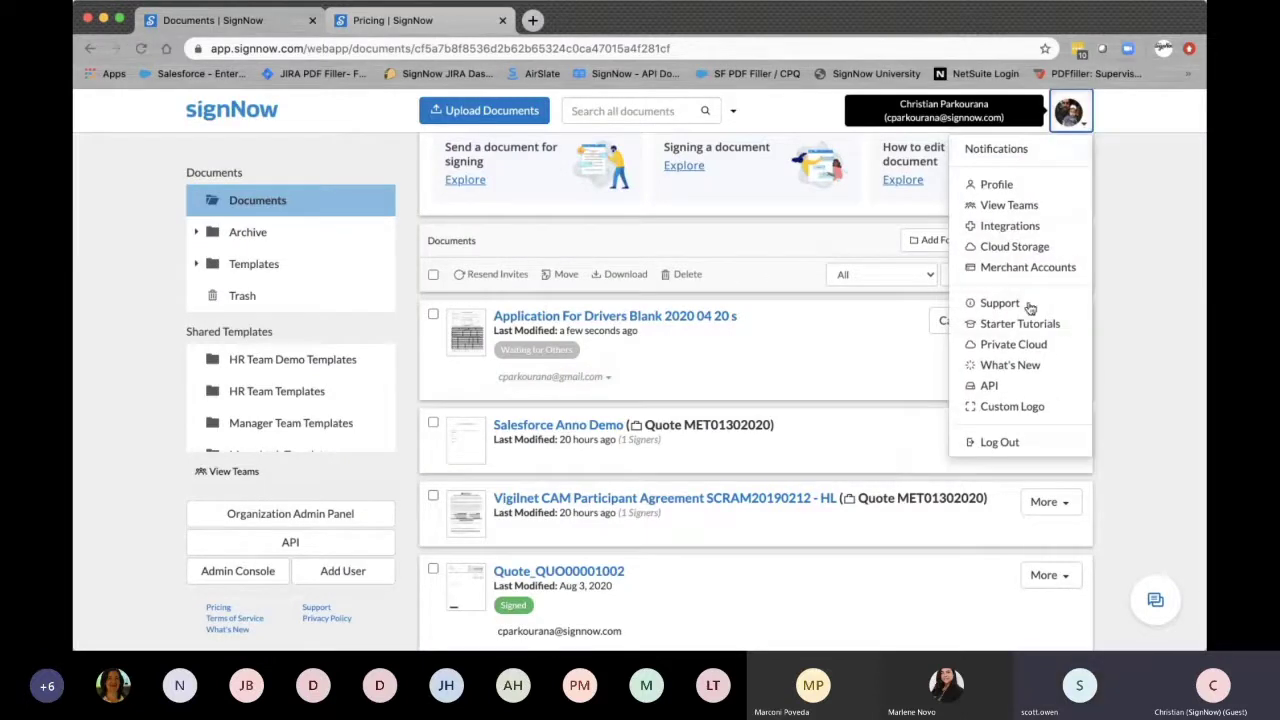
click(1004, 247)
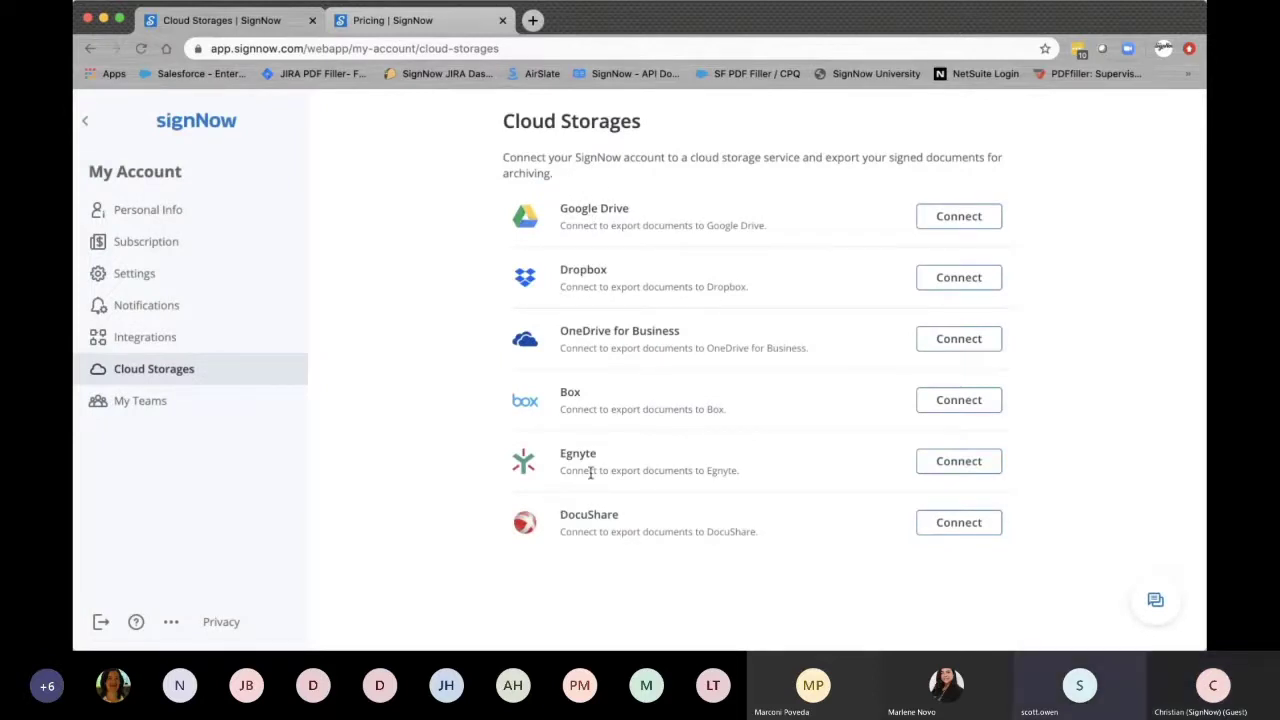
click(86, 122)
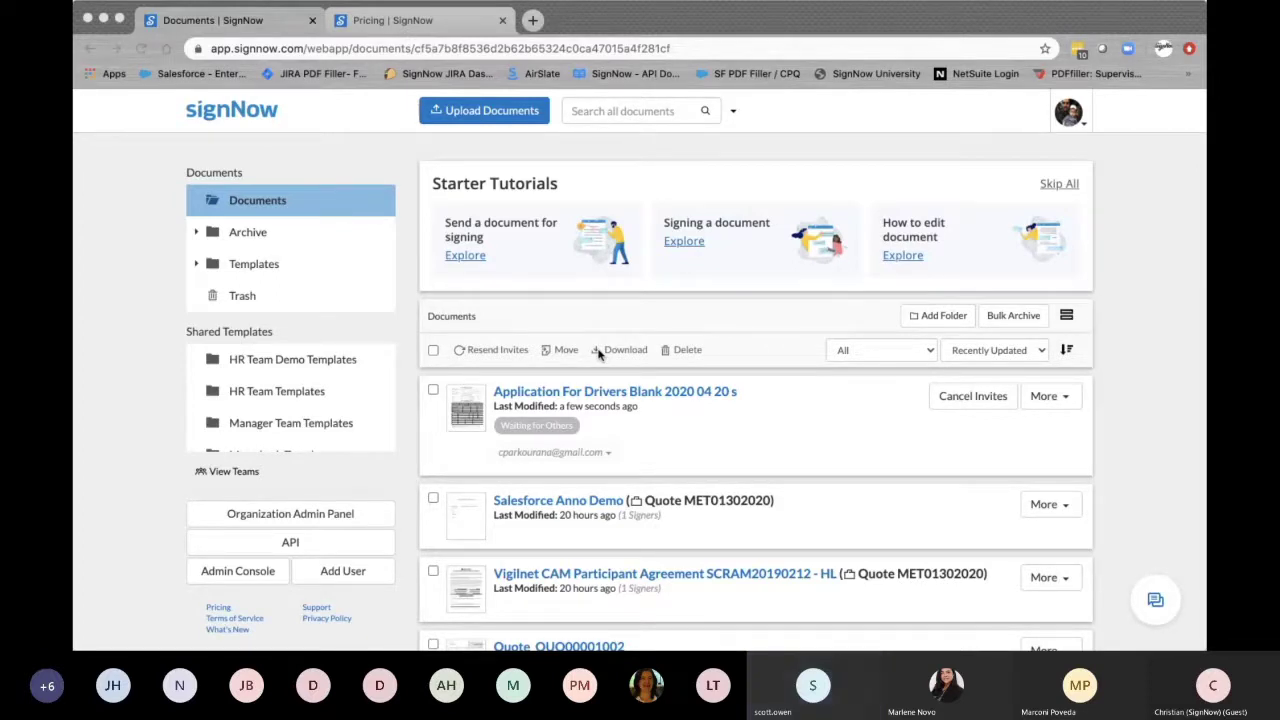
Download the signed Quote_QUO00001002 document with its history and open the downloaded PDF
scroll(752, 485, down, 3)
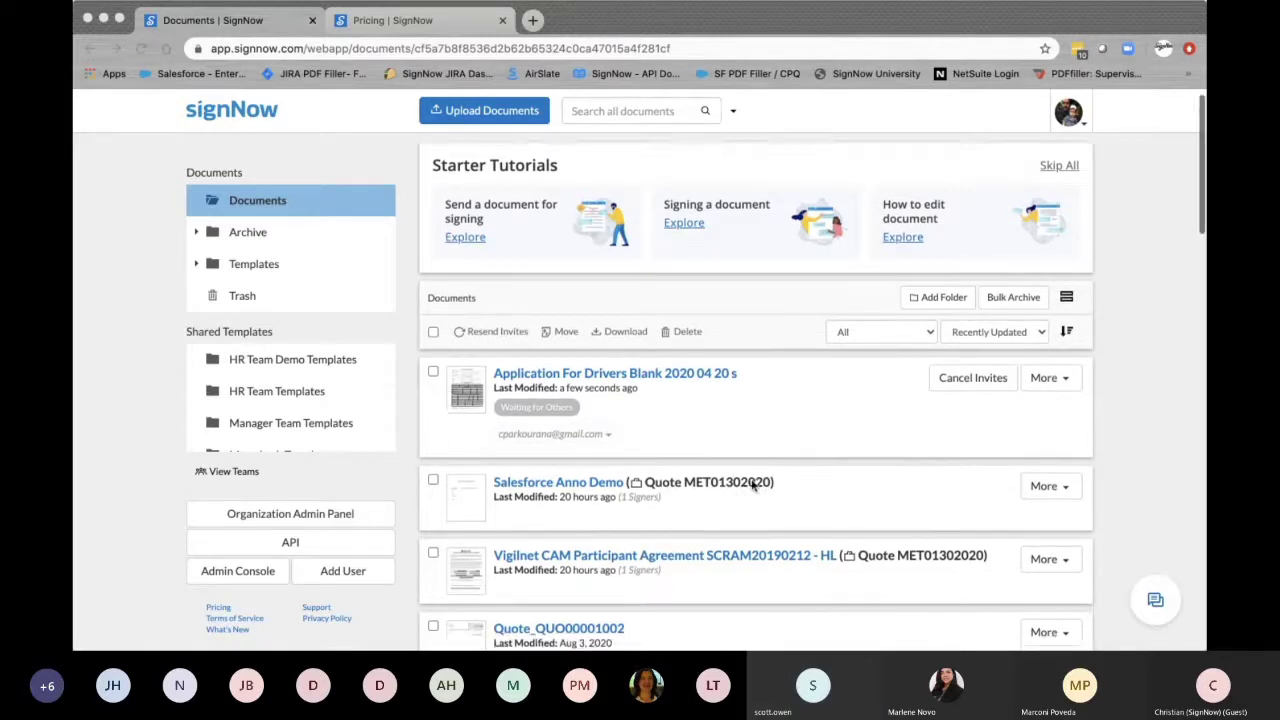
scroll(752, 485, down, 5)
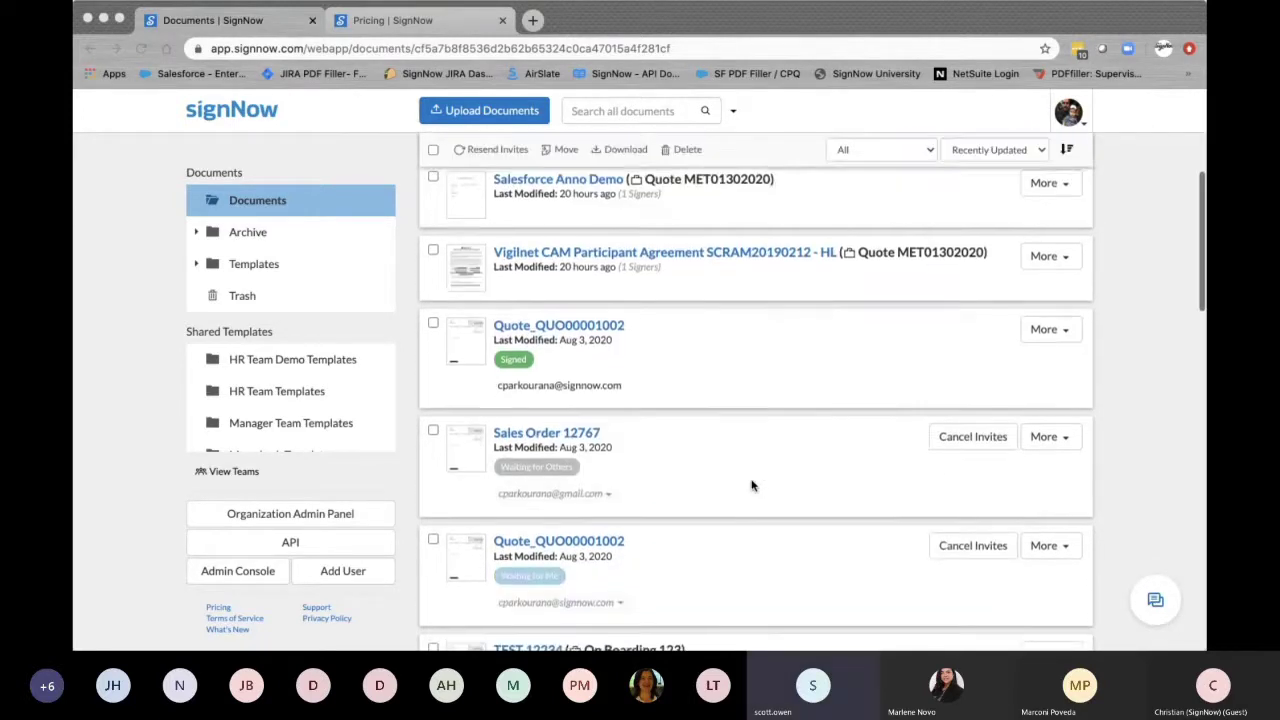
click(1030, 336)
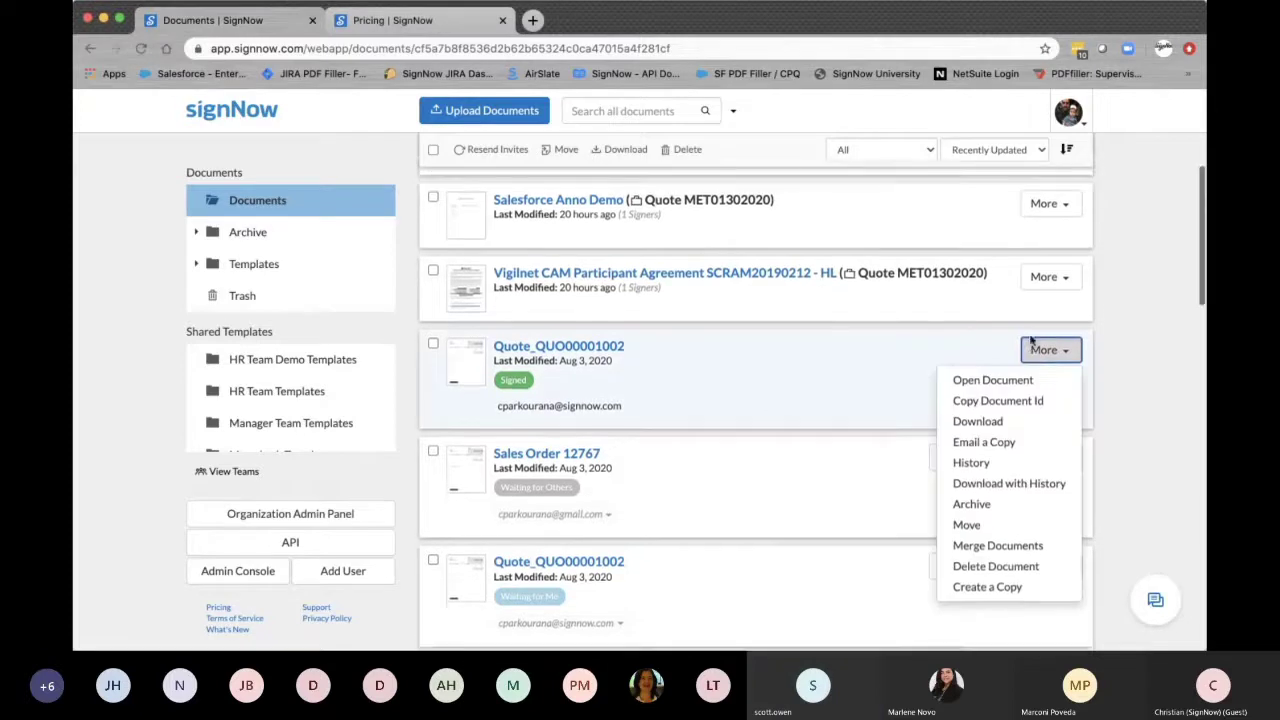
scroll(980, 435, down, 4)
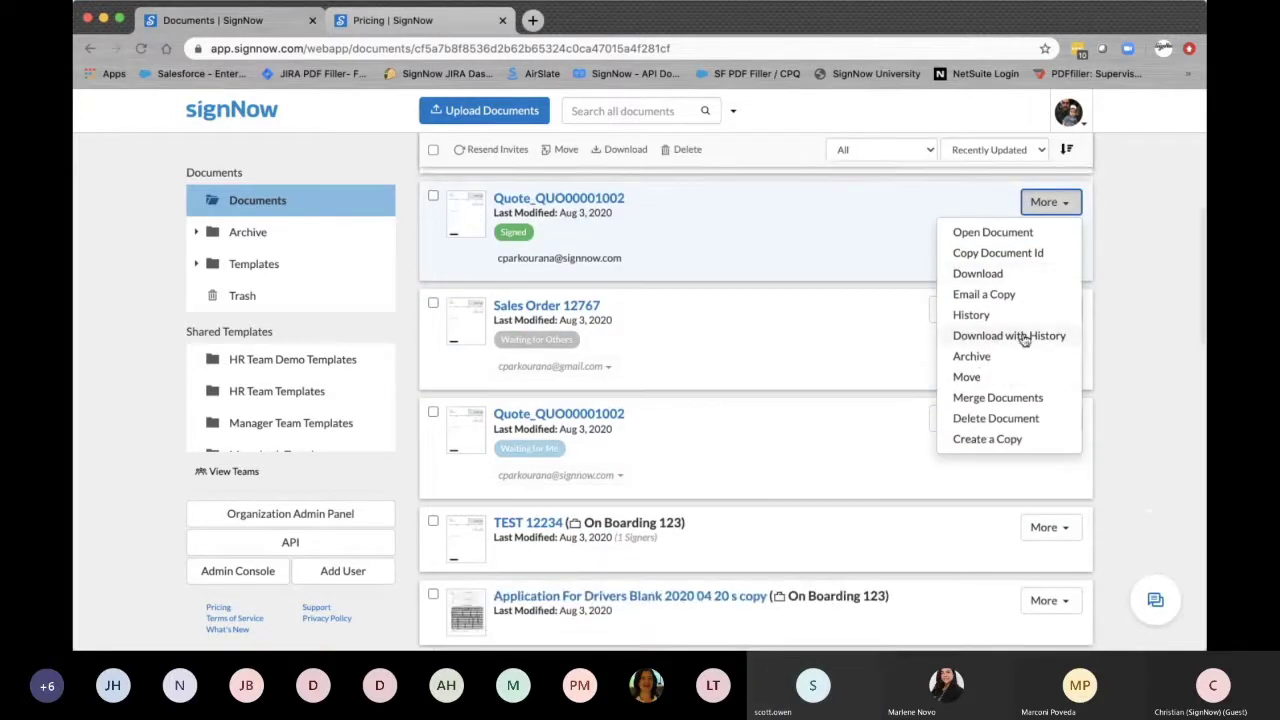
click(1016, 336)
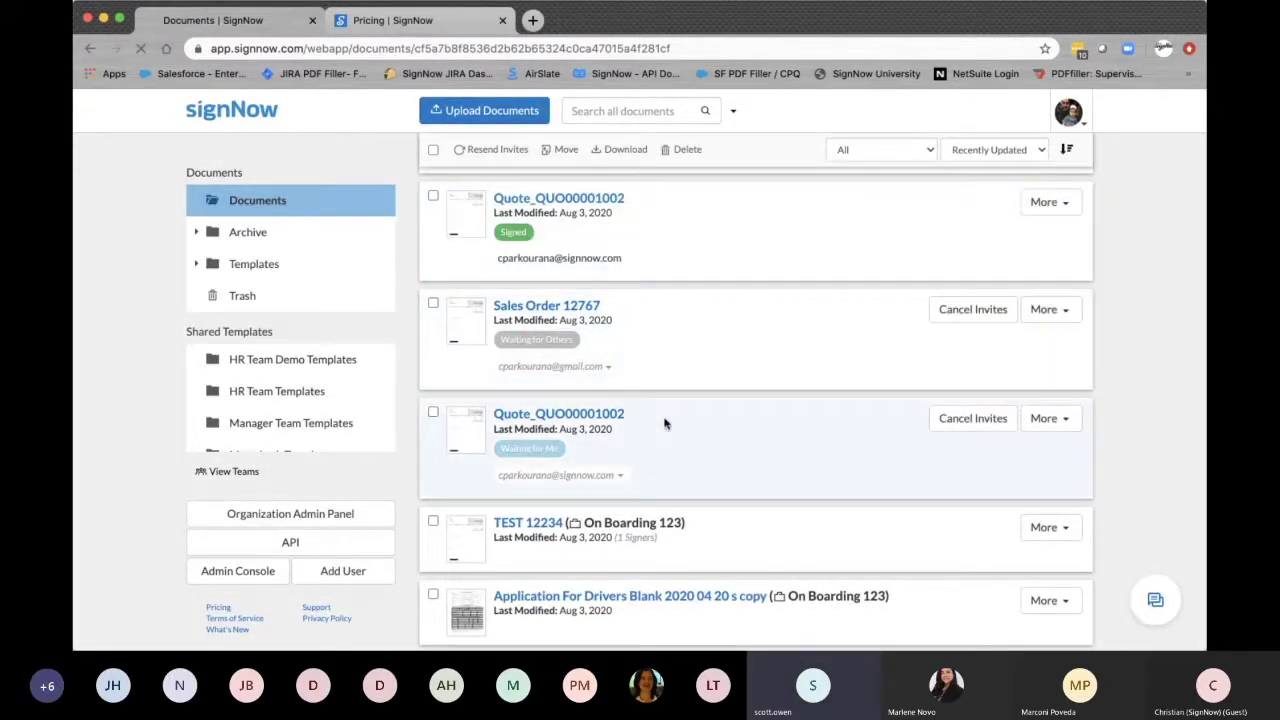
click(206, 633)
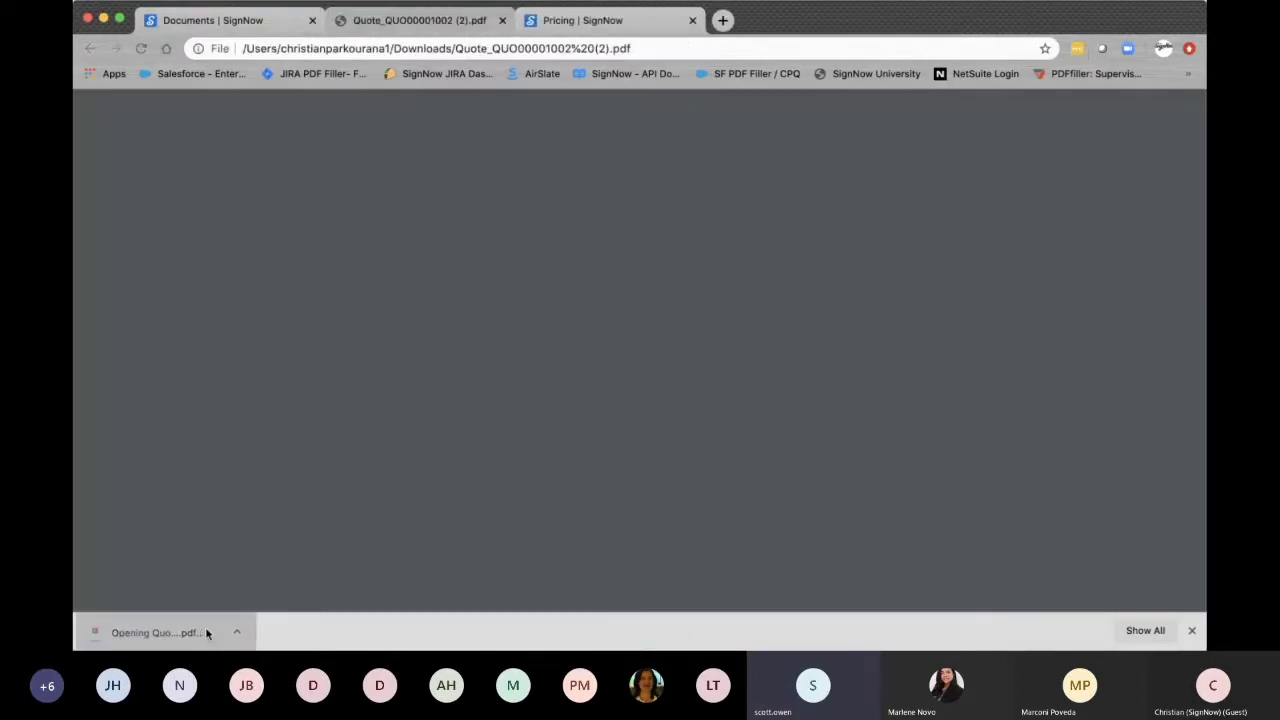
Examine the Document History page of the downloaded PDF at a larger zoom, including document details and audit log events
scroll(567, 472, down, 10)
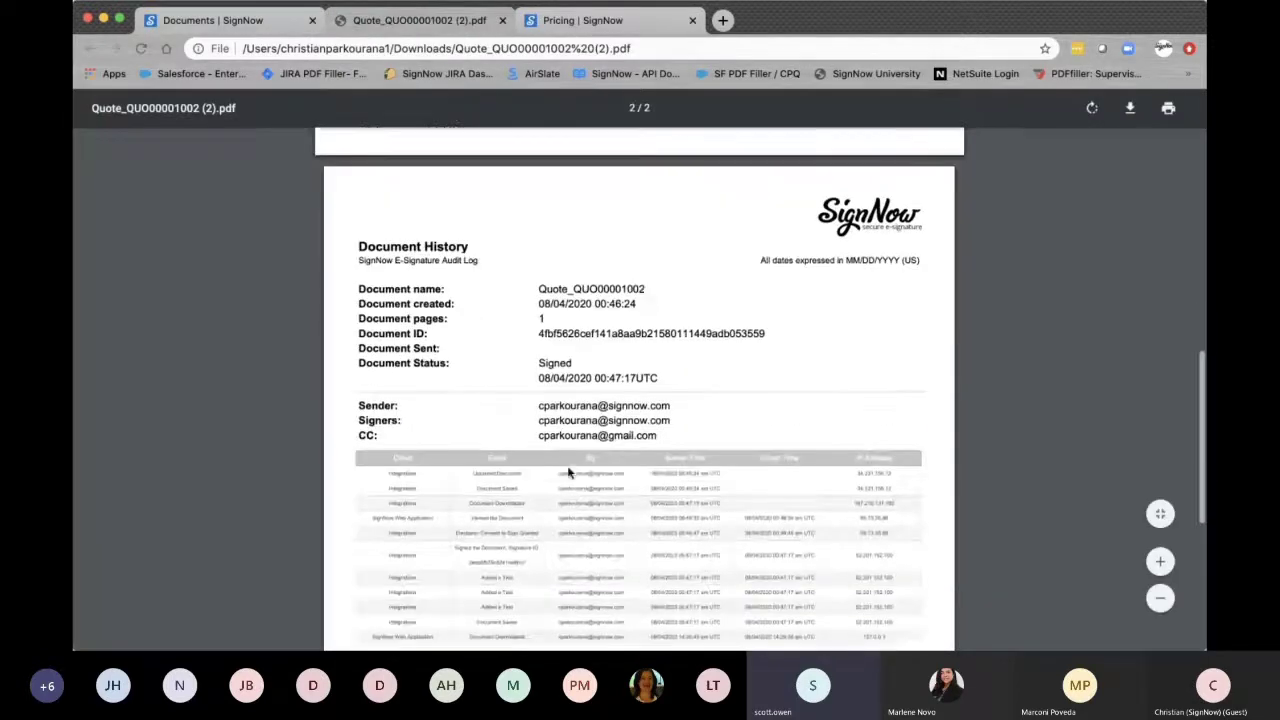
scroll(568, 471, up, 3)
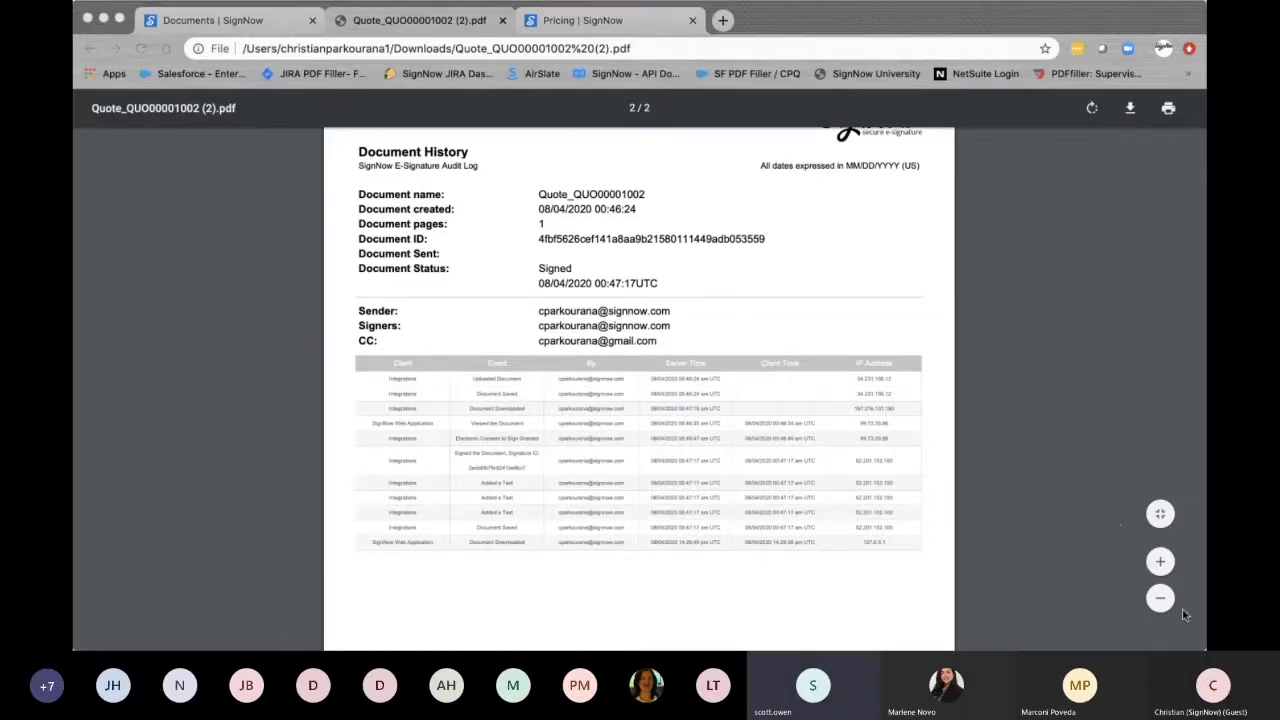
click(1160, 561)
click(1160, 562)
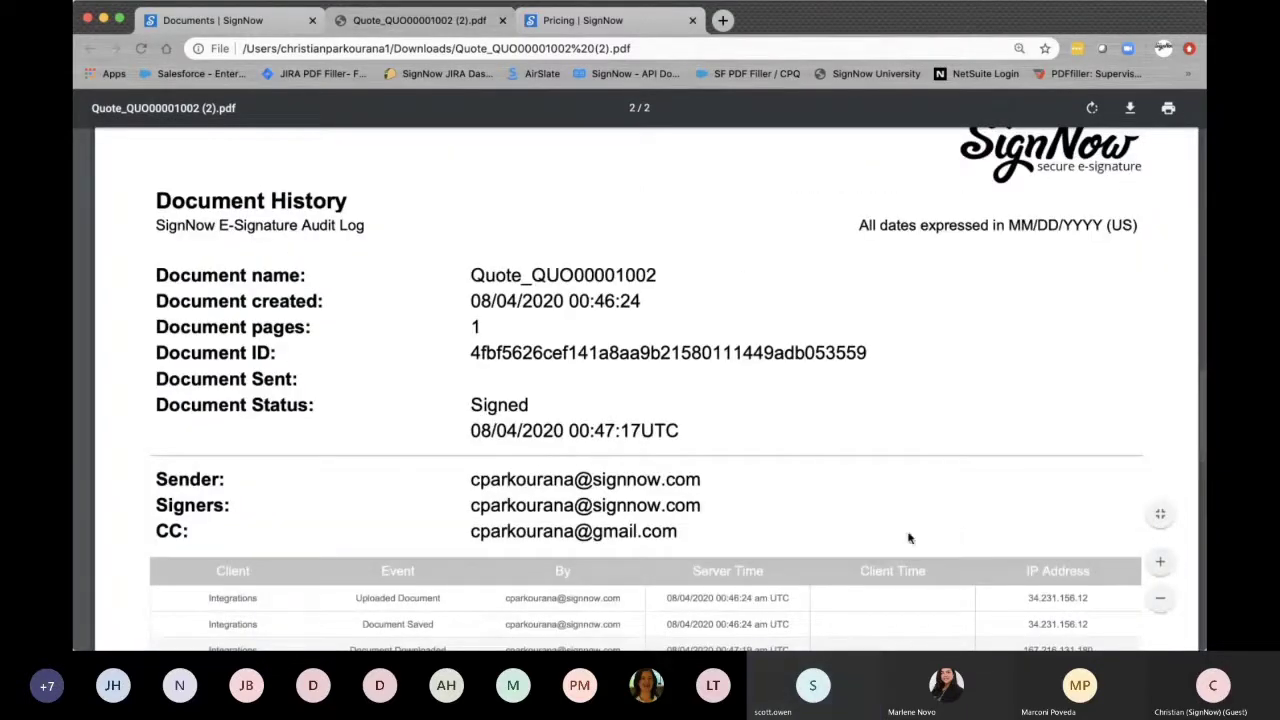
scroll(908, 534, down, 5)
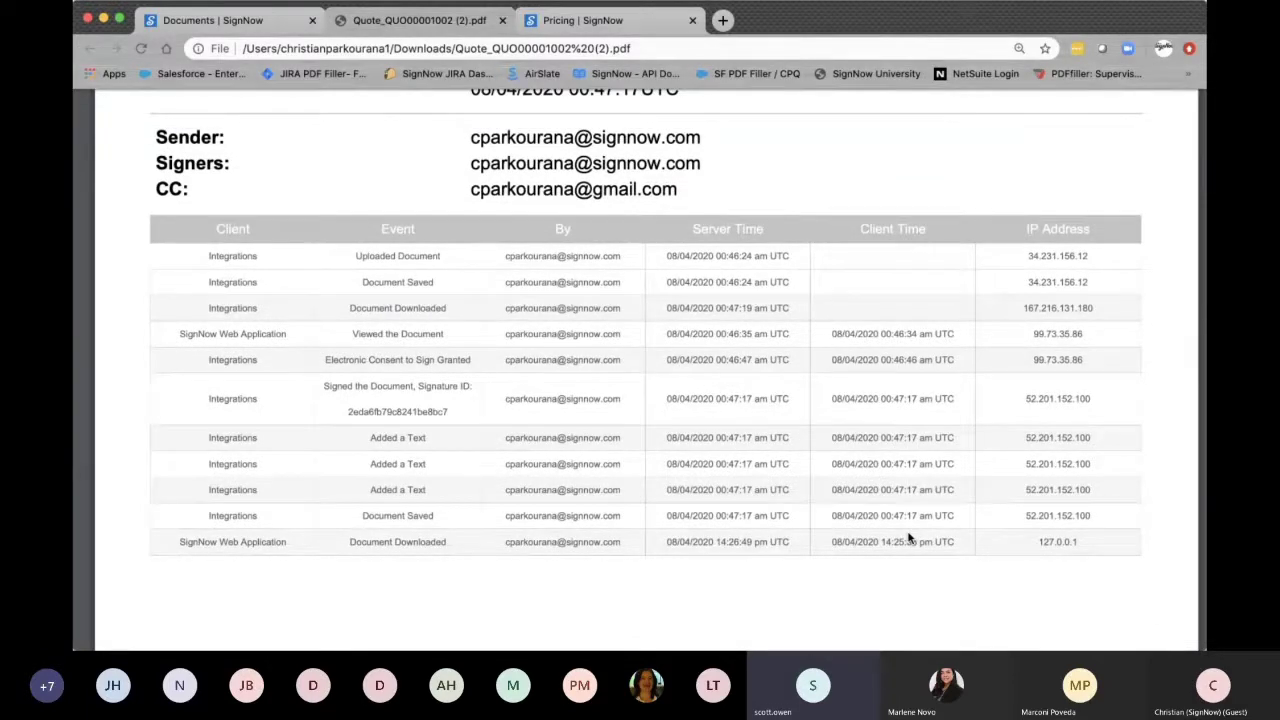
scroll(568, 300, up, 5)
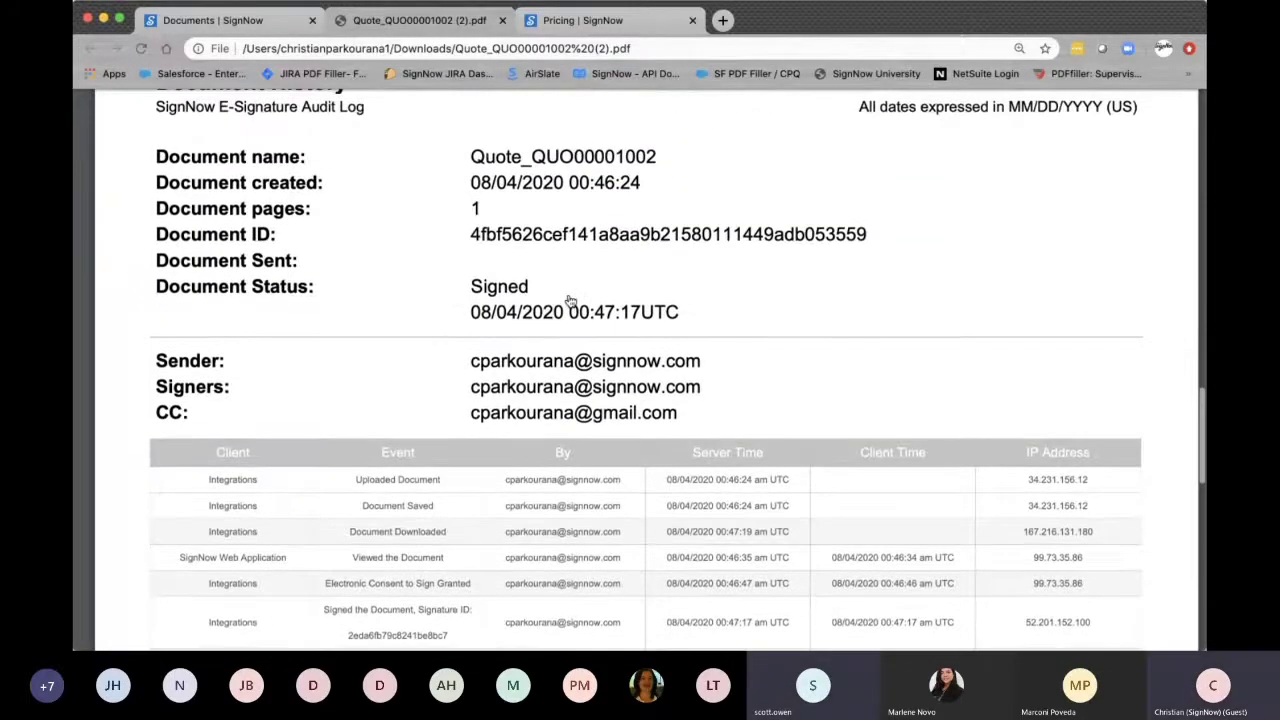
Enlarge the signature block on the PDF's first page and highlight the e-signature ID below the signature
scroll(568, 300, up, 10)
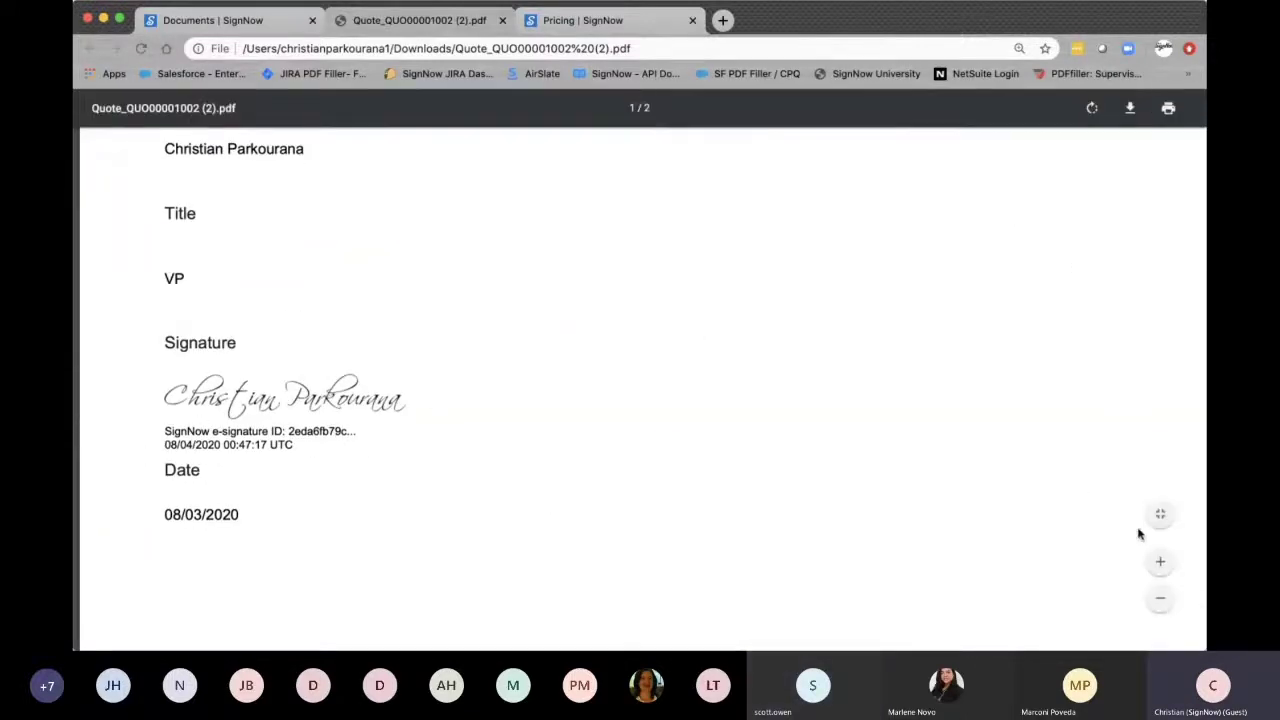
click(1160, 561)
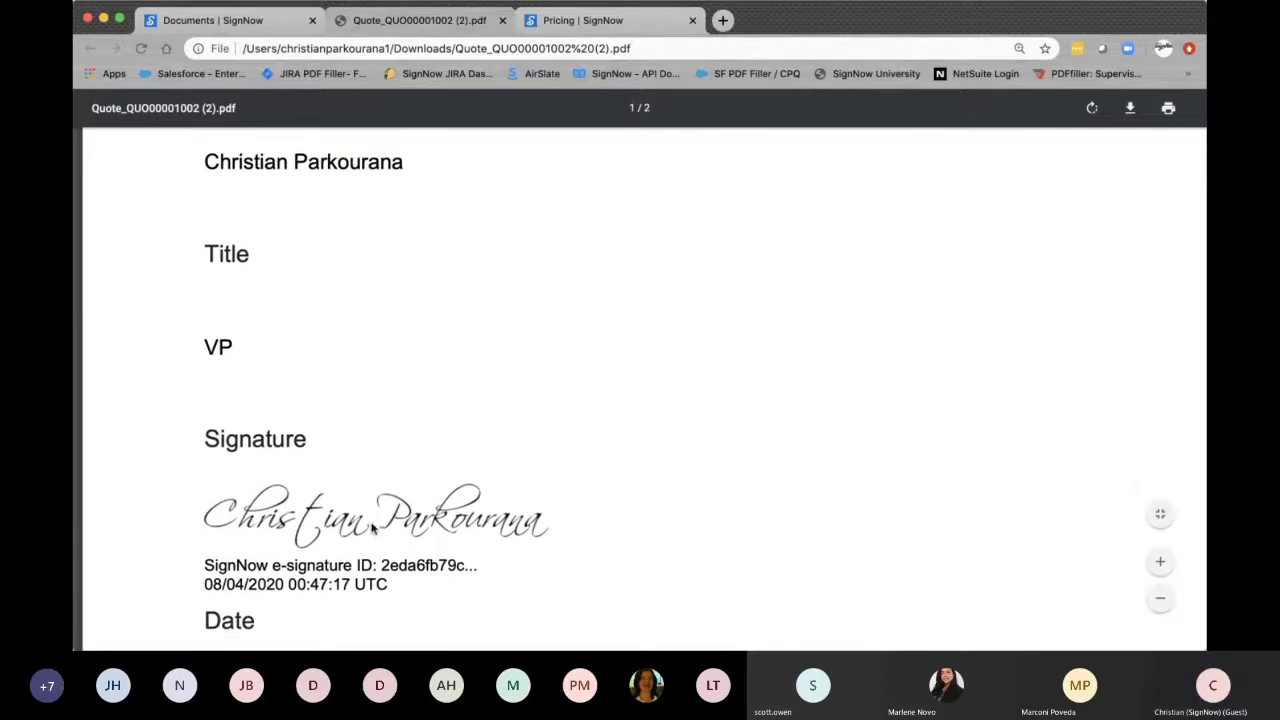
scroll(372, 530, down, 3)
drag(381, 446, 479, 449)
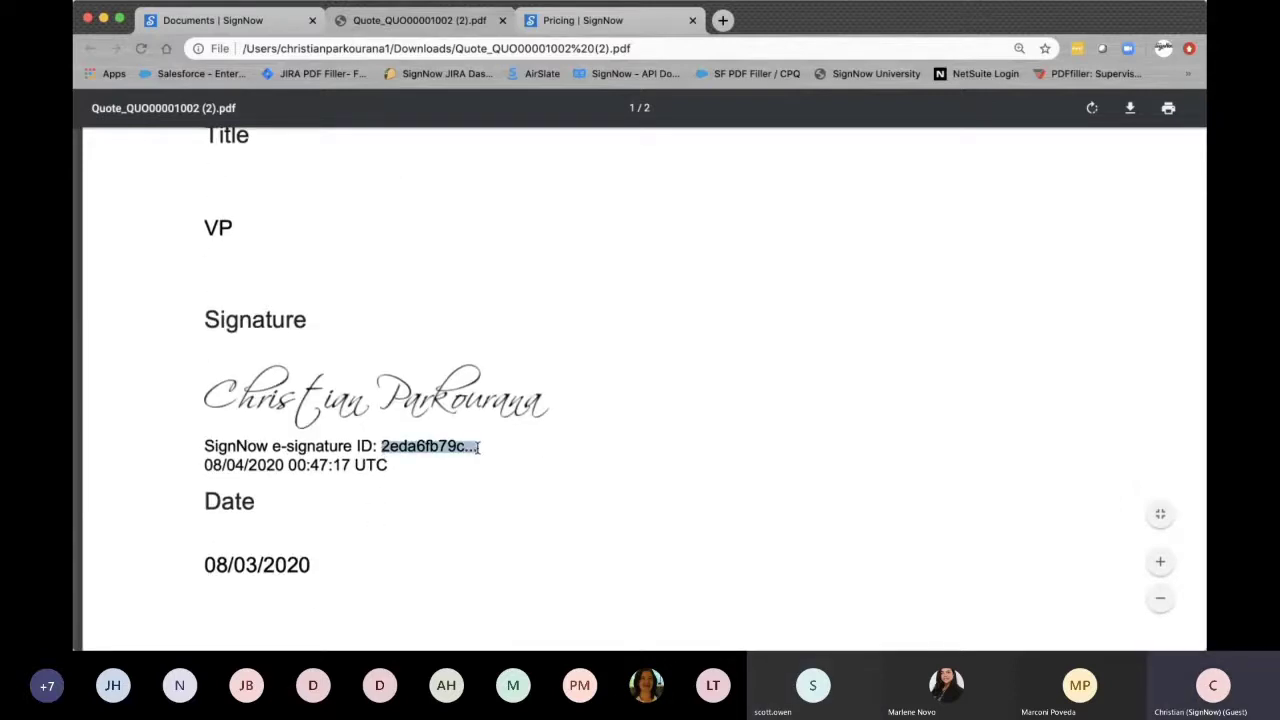